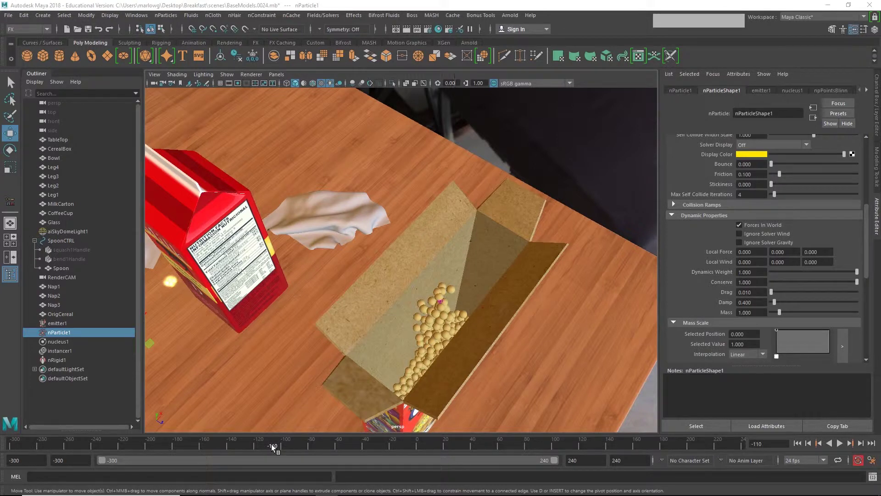
Scrub through earlier pour frames, then select the cereal box to show its nRigidShape1 collision settings.
{"action": "left_click_drag", "start_coordinate": [271, 444], "coordinate": [293, 453]}
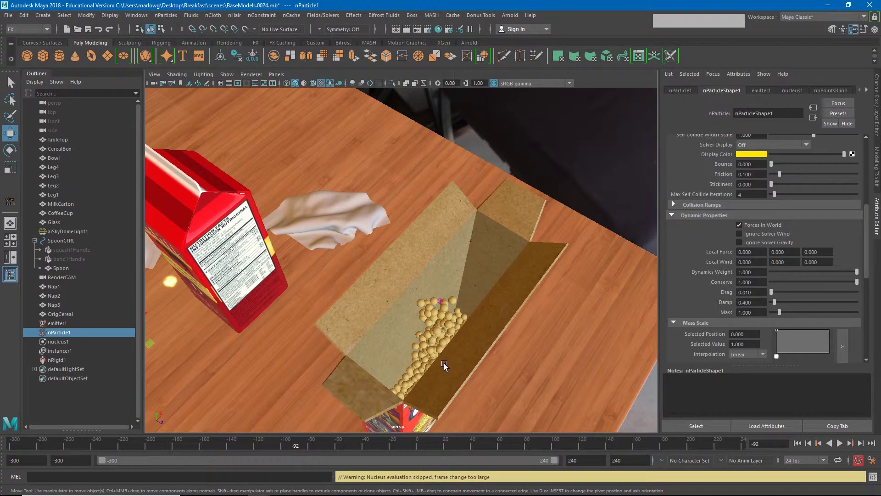
{"action": "left_click", "coordinate": [506, 320]}
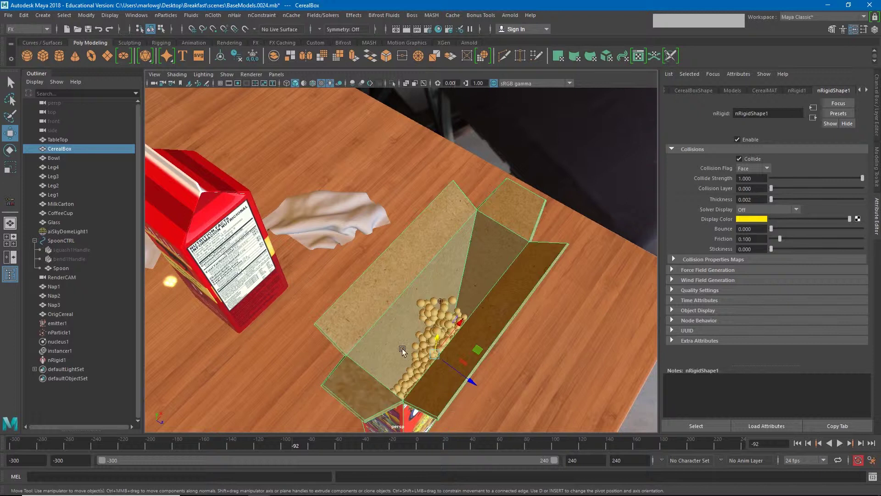
Frame the cereal box in view and key its upright transform at frame 20.
{"action": "left_click", "coordinate": [418, 444]}
{"action": "left_click_drag", "start_coordinate": [418, 431], "coordinate": [391, 336], "text": "alt"}
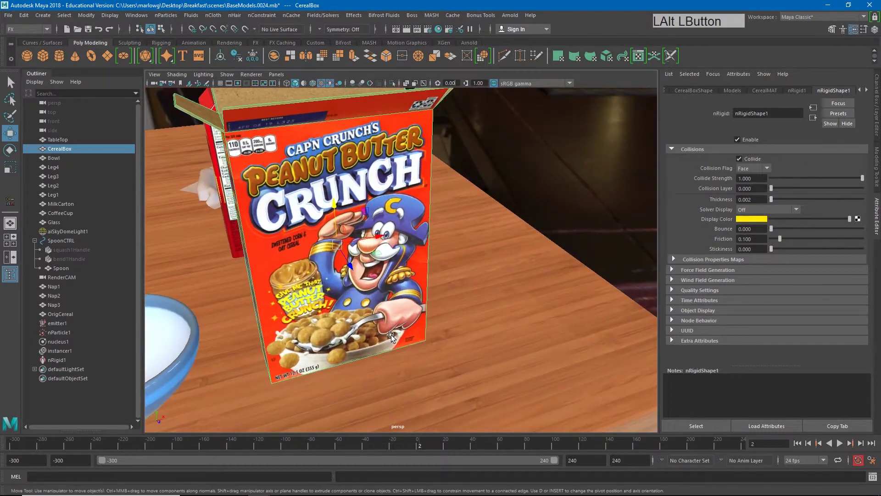
{"action": "middle_click_drag", "start_coordinate": [391, 336], "coordinate": [454, 330], "text": "alt"}
{"action": "left_click", "coordinate": [453, 445]}
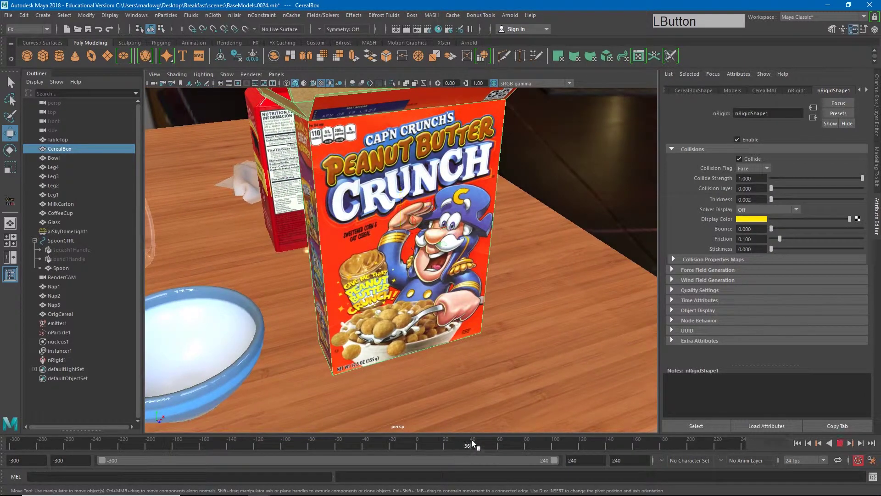
{"action": "key", "text": "alt+v"}
{"action": "right_click_drag", "start_coordinate": [472, 441], "coordinate": [395, 359], "text": "alt"}
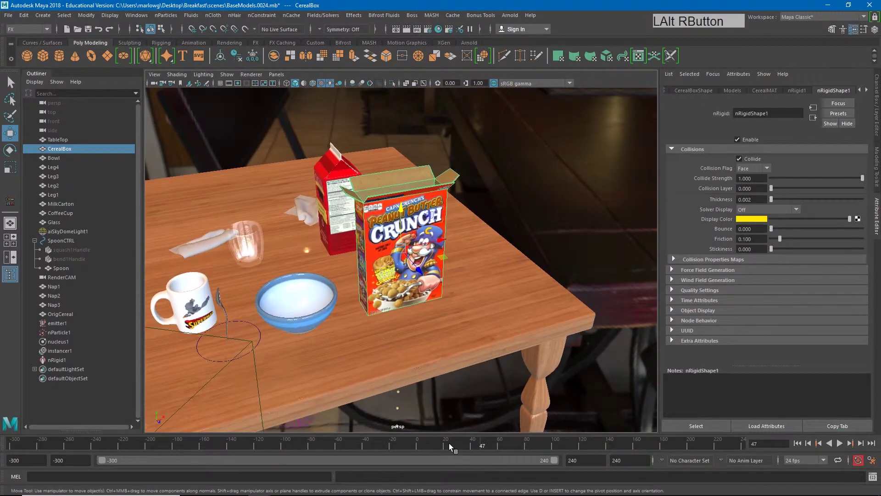
{"action": "mouse_move", "coordinate": [449, 444]}
{"action": "left_mouse_down"}
{"action": "mouse_move", "coordinate": [426, 444]}
{"action": "mouse_move", "coordinate": [444, 445]}
{"action": "left_mouse_up"}
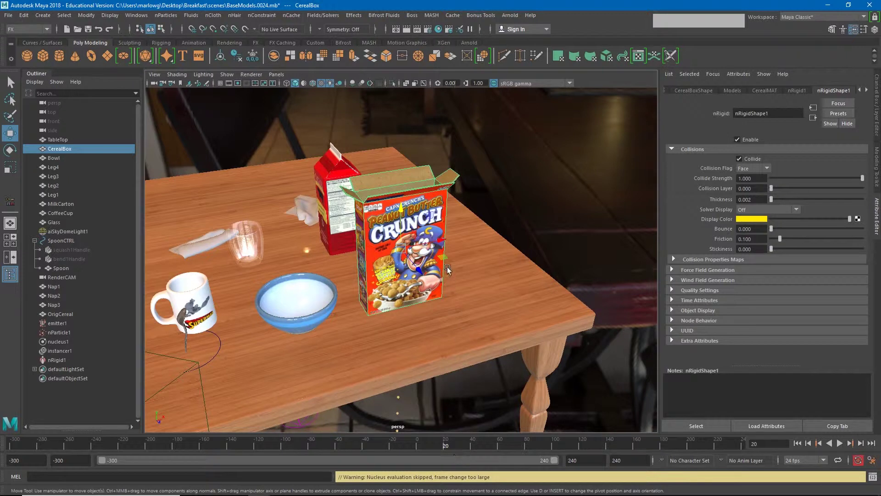
{"action": "key", "text": "s"}
At frame 40, lift the box and tilt it about 69° on Z.
{"action": "left_click_drag", "start_coordinate": [443, 444], "coordinate": [469, 445]}
{"action": "left_click_drag", "start_coordinate": [398, 217], "coordinate": [391, 175]}
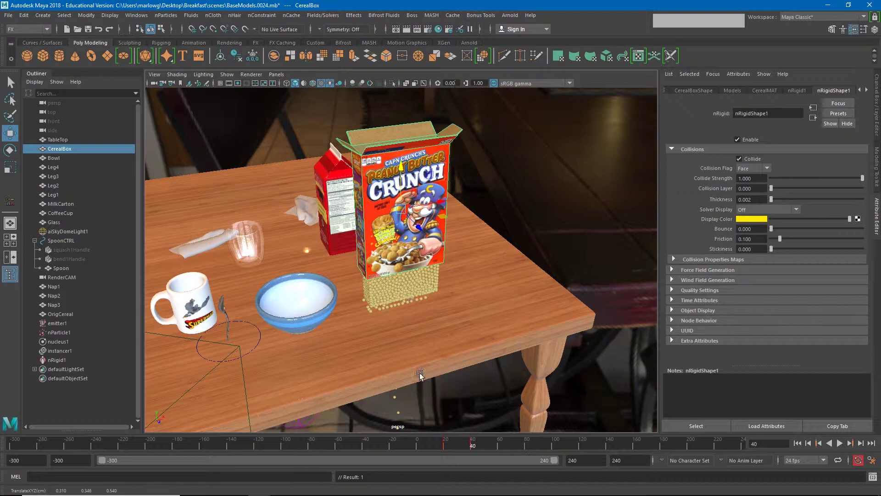
{"action": "key", "text": "e"}
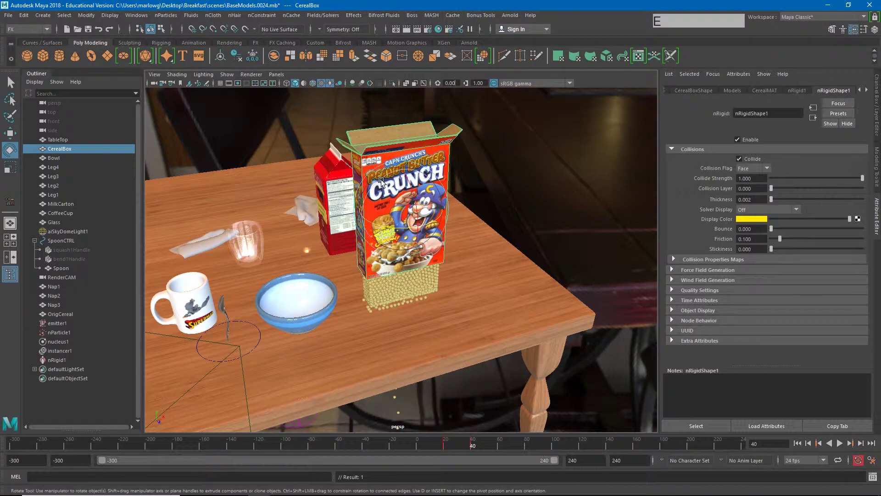
{"action": "left_click_drag", "start_coordinate": [381, 180], "coordinate": [309, 309]}
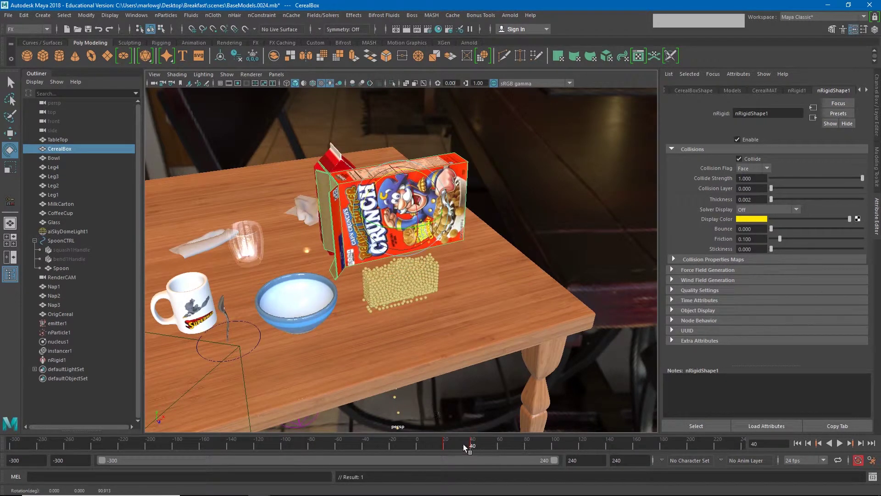
{"action": "left_click_drag", "start_coordinate": [462, 443], "coordinate": [6, 453]}
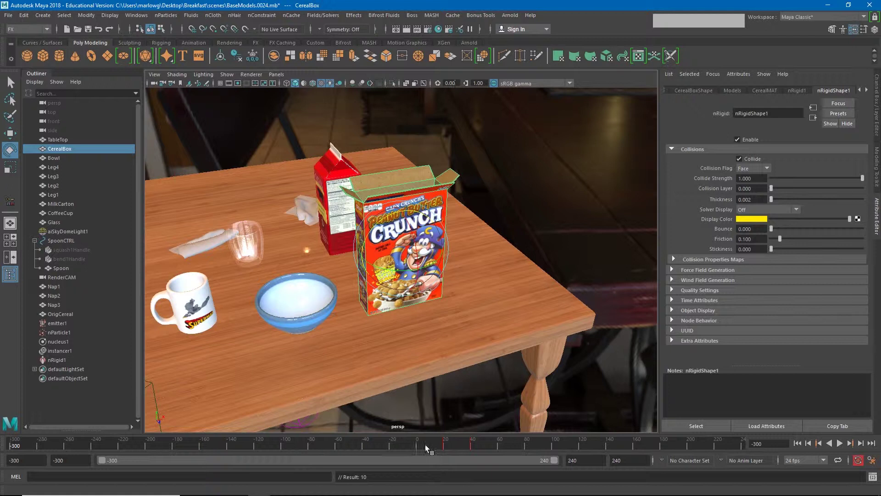
Play the simulation while orbiting down onto the table and bowl to watch the cereal pour.
{"action": "left_click", "coordinate": [839, 445]}
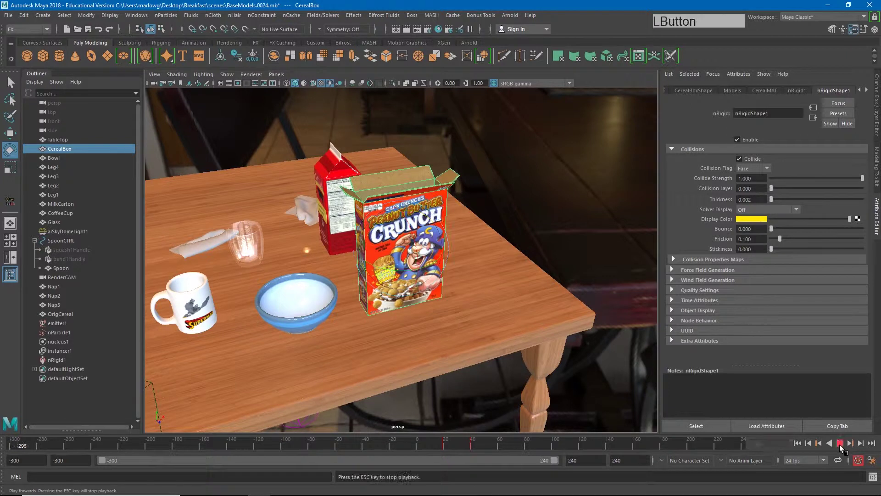
{"action": "mouse_move", "coordinate": [381, 211]}
{"action": "left_mouse_down", "text": "alt"}
{"action": "mouse_move", "coordinate": [380, 249]}
{"action": "mouse_move", "coordinate": [367, 212]}
{"action": "left_mouse_up", "text": "alt"}
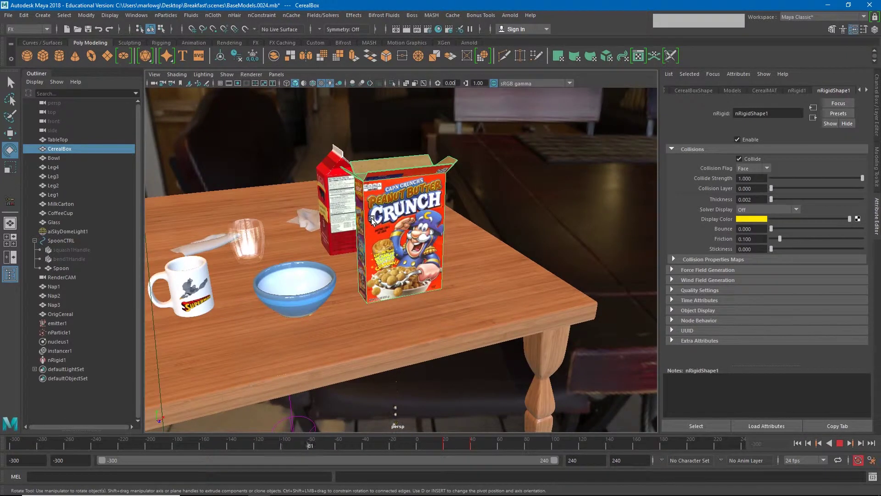
{"action": "middle_click_drag", "start_coordinate": [370, 218], "coordinate": [329, 277], "text": "alt"}
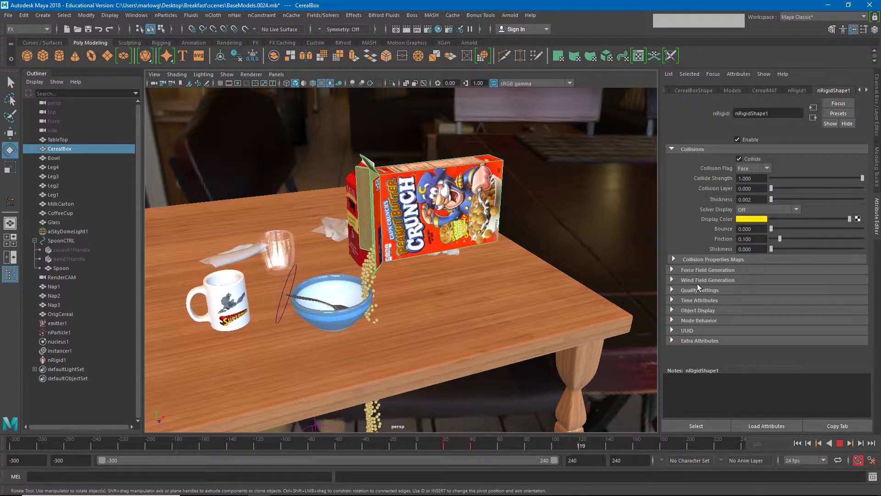
Change nParticle1's Damp from 0.400 to 0.2 and replay the pour.
{"action": "left_click", "coordinate": [840, 444]}
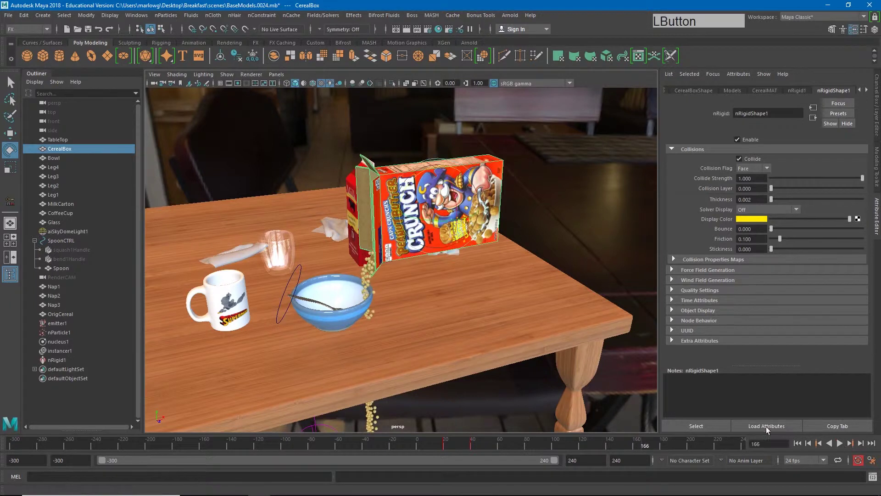
{"action": "left_click", "coordinate": [58, 332]}
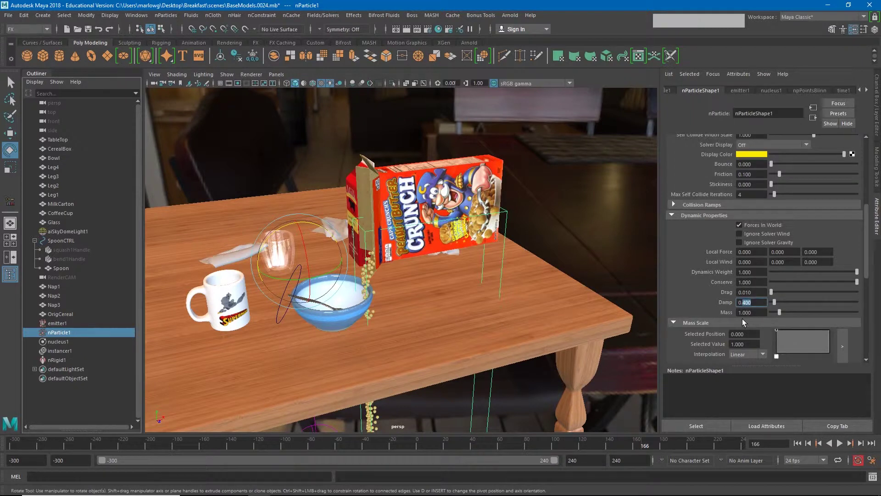
{"action": "type", "text": "2"}
{"action": "key", "text": "Return"}
{"action": "left_click", "coordinate": [840, 443]}
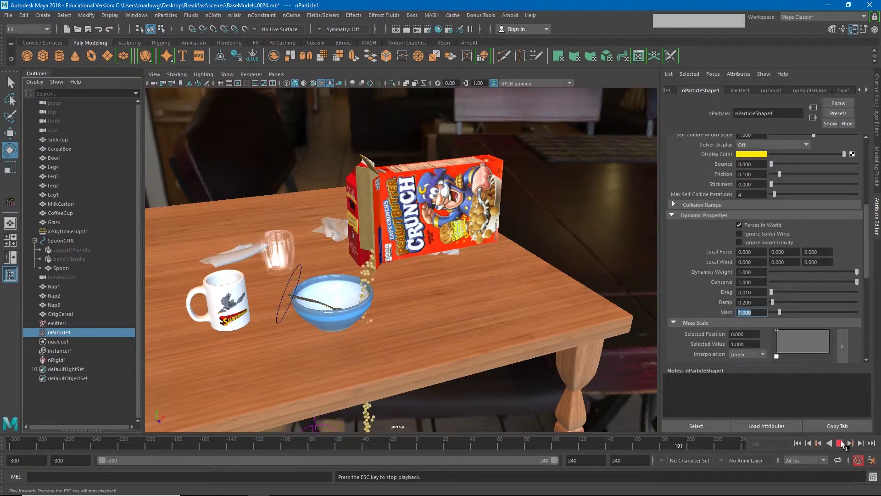
{"action": "left_click", "coordinate": [841, 442]}
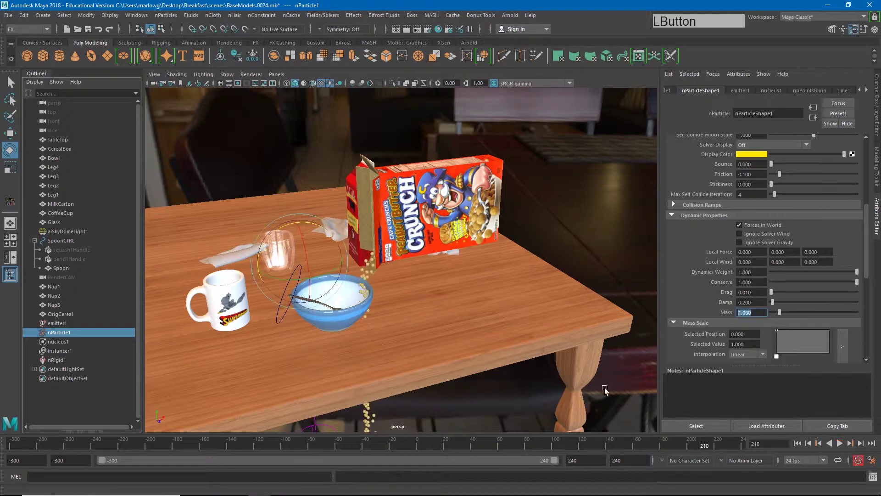
Make the bowl and spoon passive colliders with nCloth > Create Passive Collider, then rewind to -300.
{"action": "left_click", "coordinate": [348, 312]}
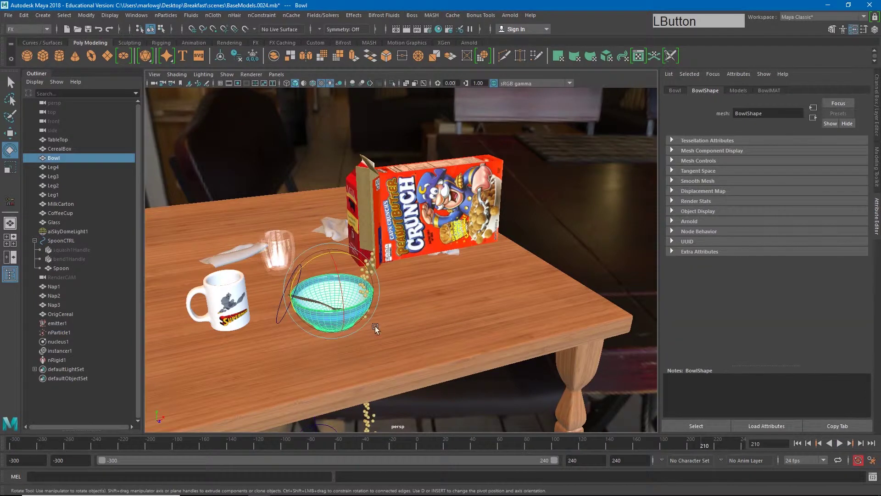
{"action": "key", "text": "q"}
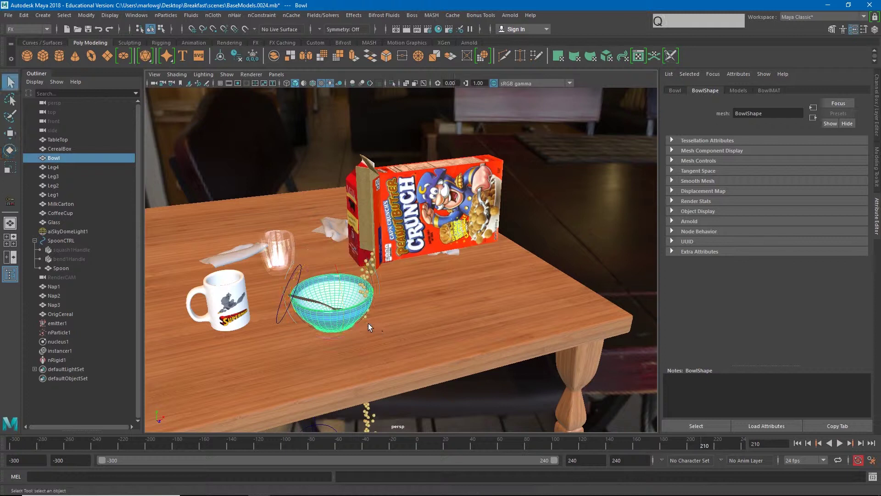
{"action": "left_click", "coordinate": [316, 304], "text": "shift"}
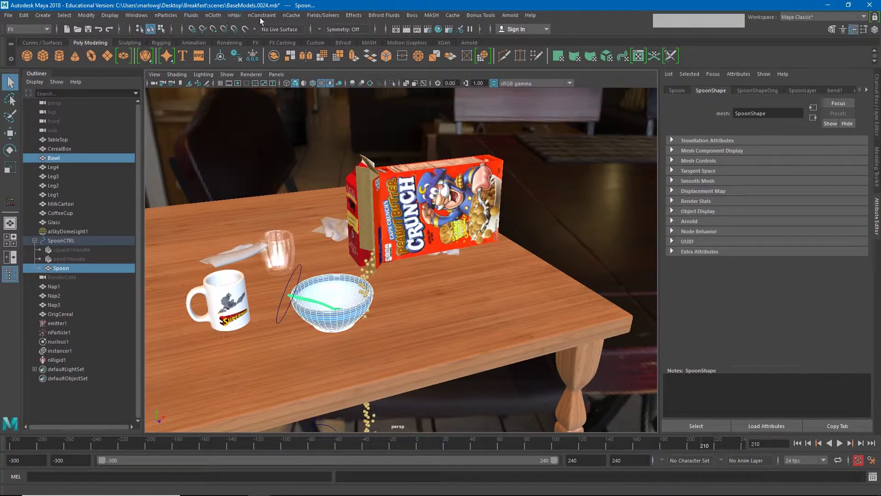
{"action": "left_click", "coordinate": [213, 15]}
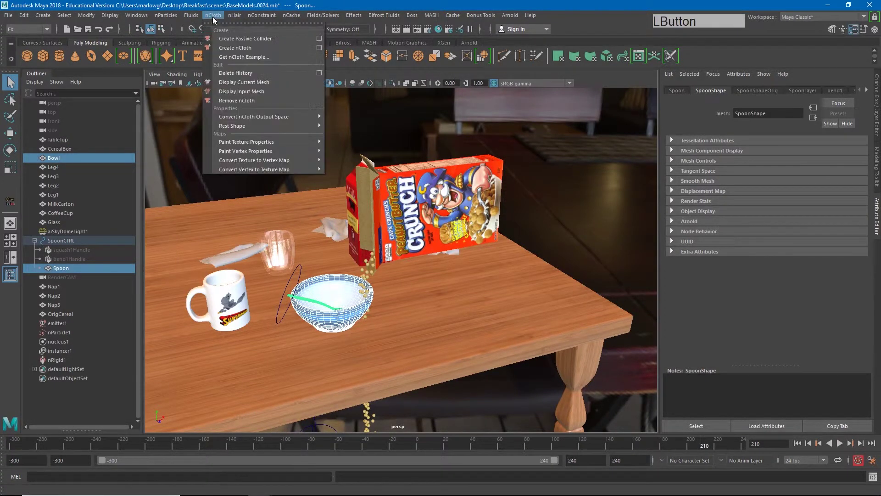
{"action": "left_click", "coordinate": [232, 38]}
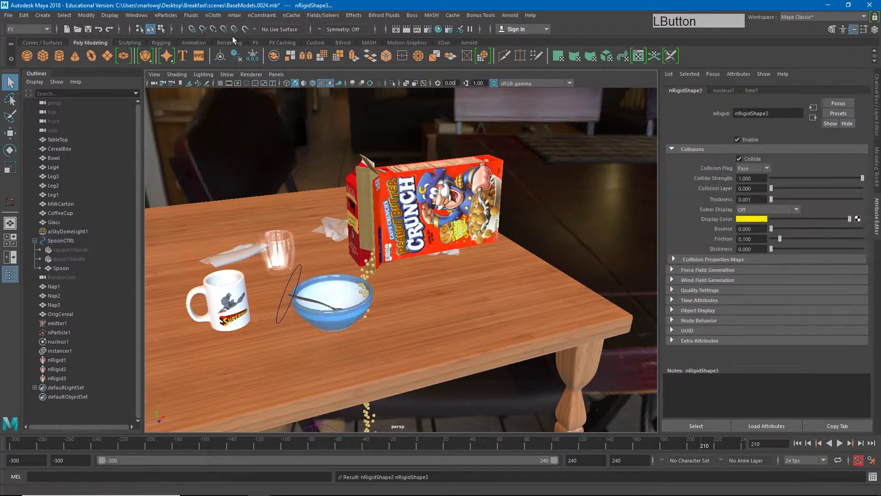
{"action": "left_click", "coordinate": [798, 443]}
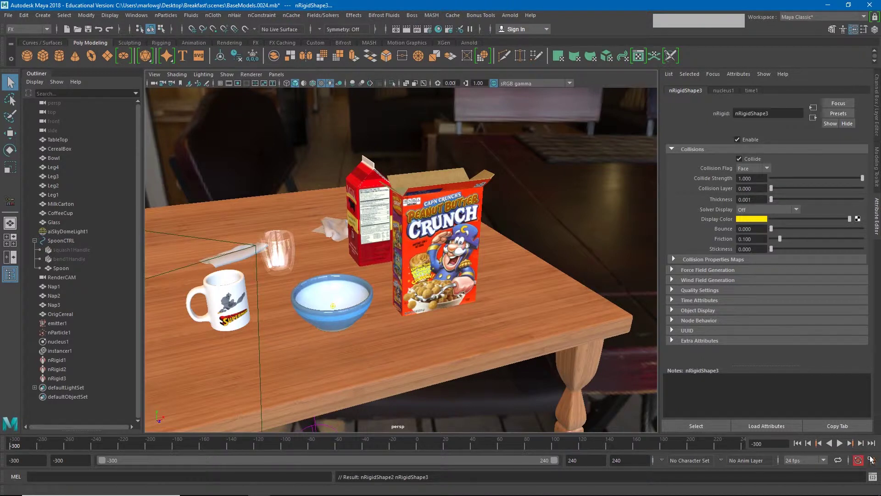
Play the simulation from the start and stop at frame 199 with cereal piled in the bowl.
{"action": "left_click", "coordinate": [839, 444]}
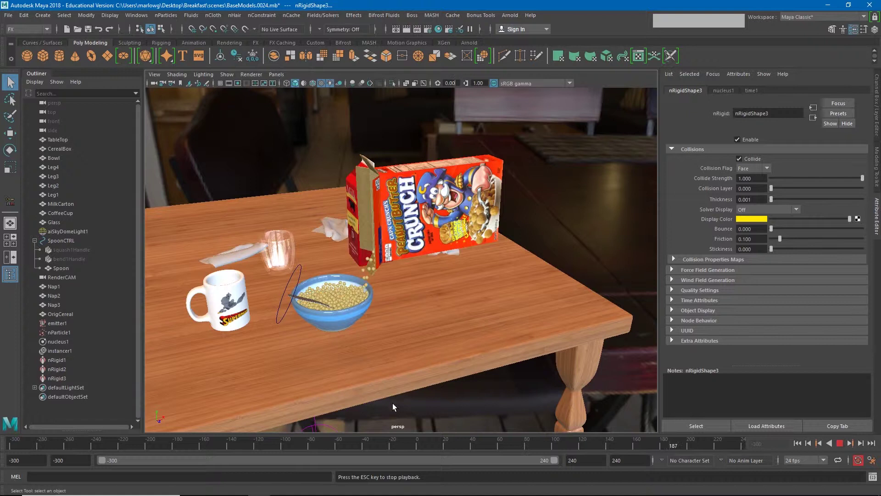
{"action": "left_click", "coordinate": [840, 443]}
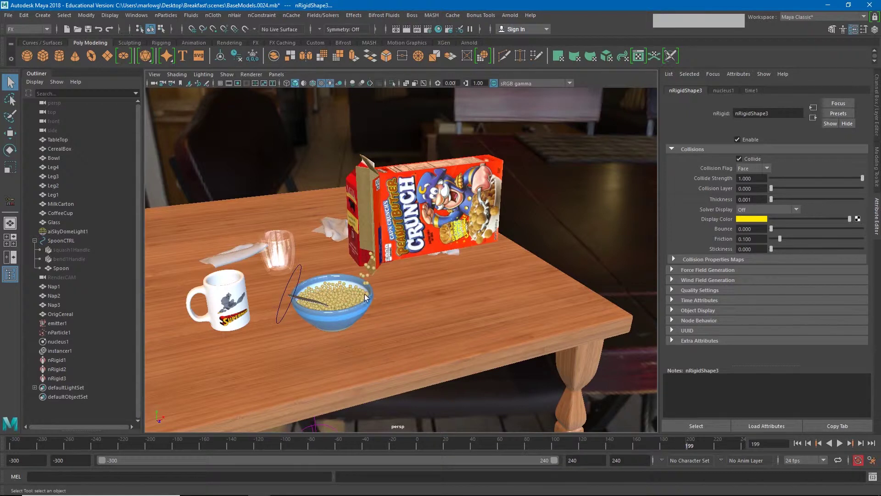
Move and tilt the cereal box over the bowl and key the pour pose near frame 93.
{"action": "left_click", "coordinate": [797, 443]}
{"action": "left_click", "coordinate": [436, 271]}
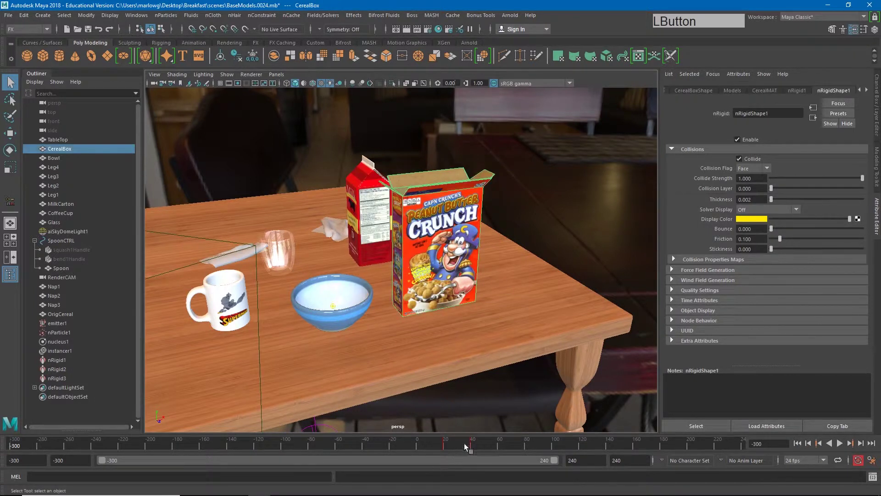
{"action": "left_click_drag", "start_coordinate": [466, 447], "coordinate": [472, 444]}
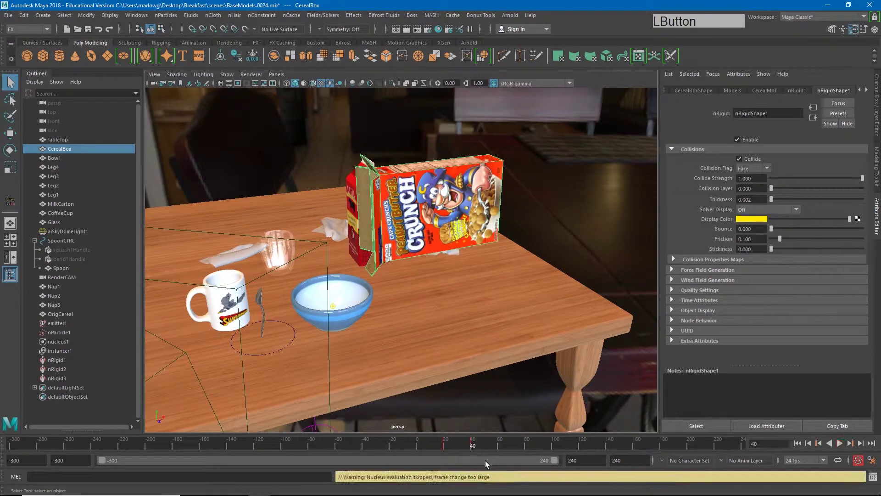
{"action": "key", "text": "w"}
{"action": "left_click", "coordinate": [465, 201]}
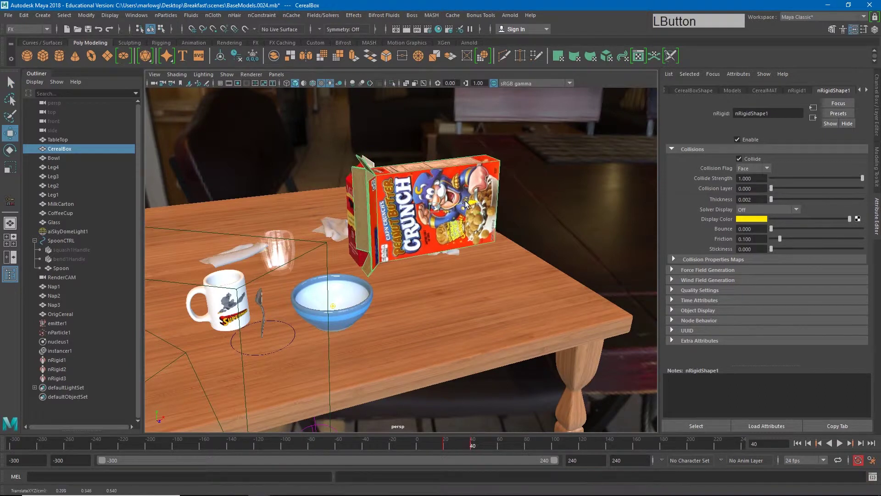
{"action": "left_click_drag", "start_coordinate": [465, 202], "coordinate": [420, 204]}
{"action": "key", "text": "e"}
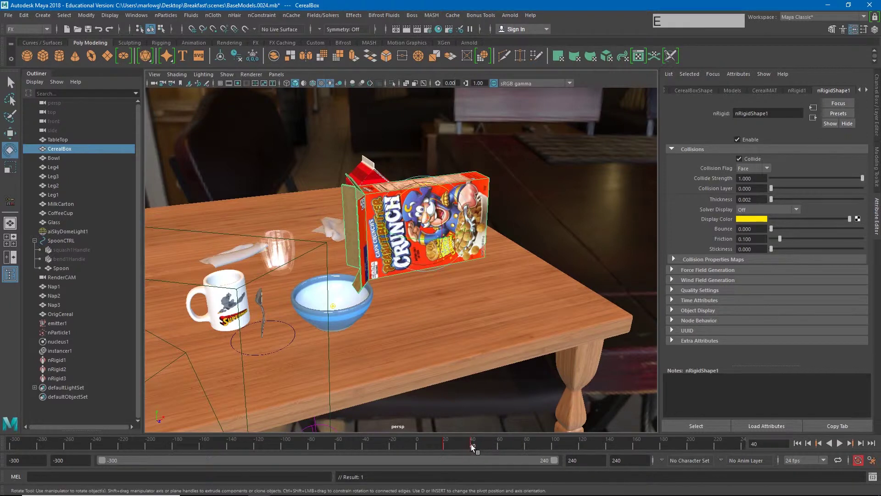
{"action": "left_click_drag", "start_coordinate": [471, 444], "coordinate": [542, 447]}
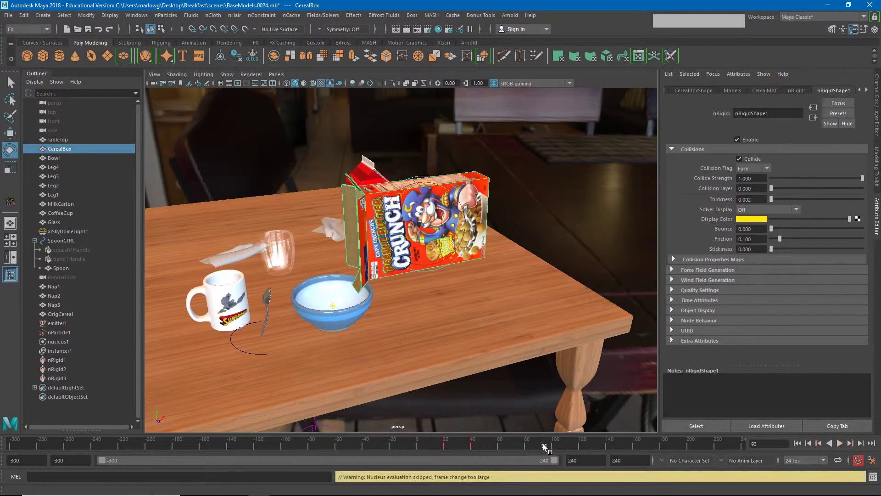
{"action": "left_click_drag", "start_coordinate": [406, 197], "coordinate": [437, 206]}
{"action": "key", "text": "w"}
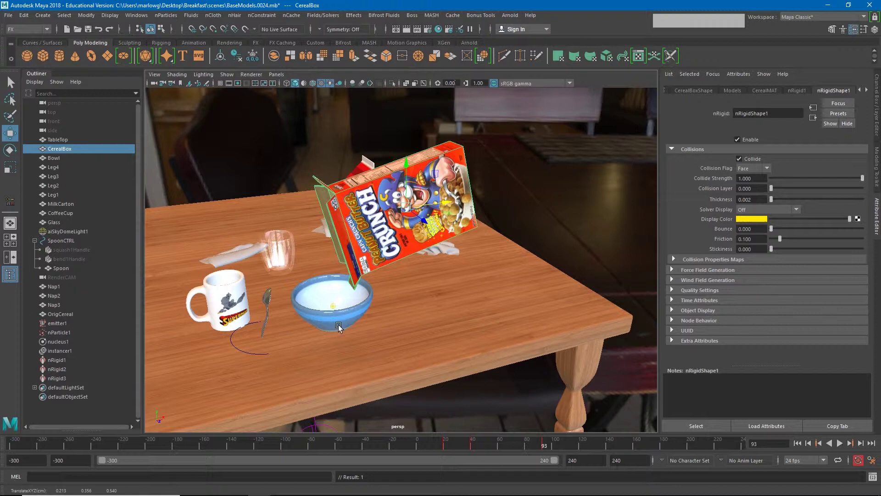
{"action": "key", "text": "s"}
Copy the upright frame-20 key, paste it at frame 120, and play the animation back.
{"action": "left_click", "coordinate": [444, 446]}
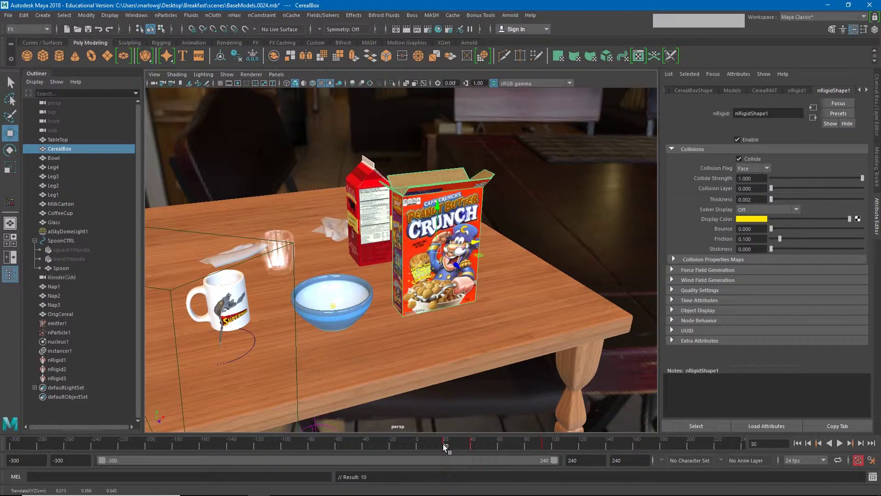
{"action": "right_click", "coordinate": [445, 446]}
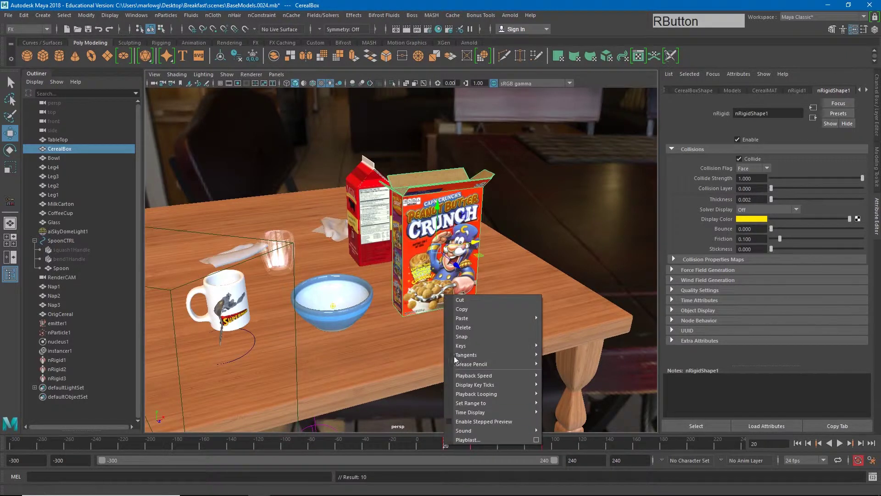
{"action": "left_click", "coordinate": [467, 310]}
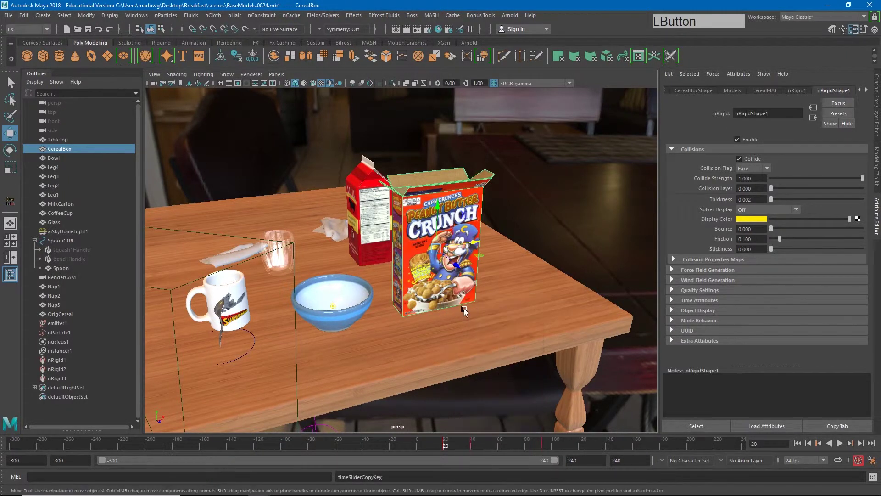
{"action": "left_click", "coordinate": [580, 442]}
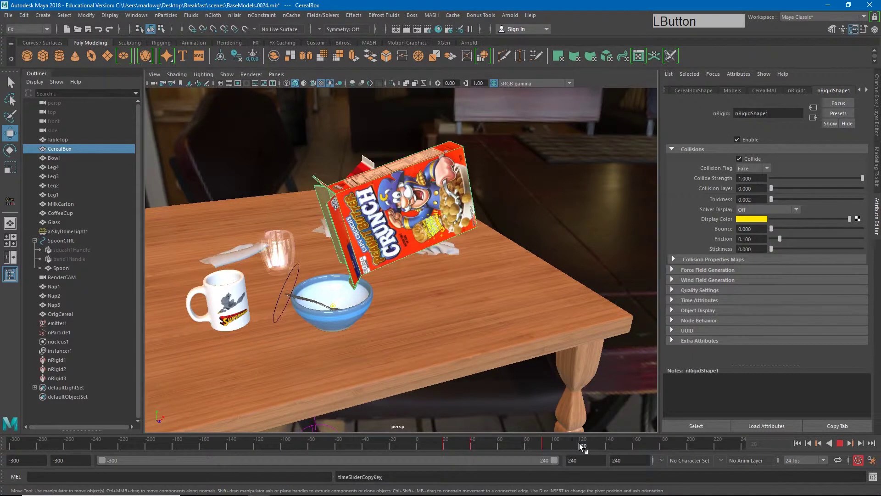
{"action": "right_click", "coordinate": [579, 442]}
{"action": "mouse_move", "coordinate": [604, 319]}
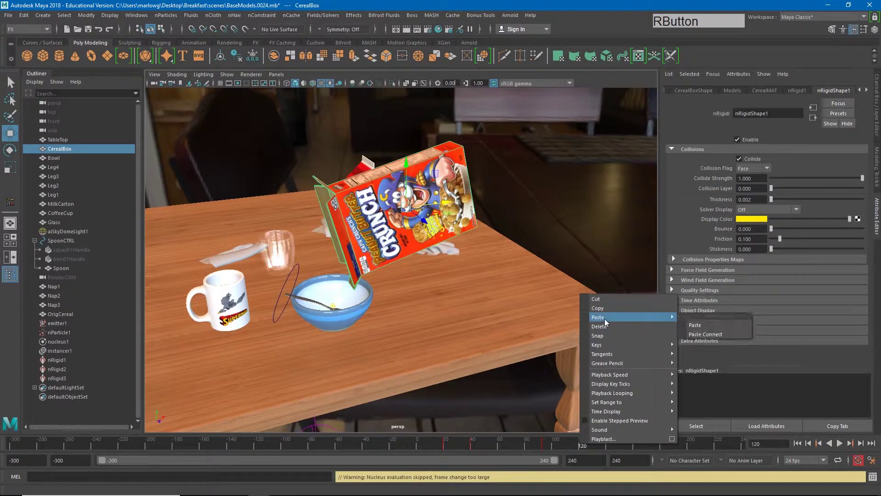
{"action": "left_click", "coordinate": [695, 325]}
{"action": "key", "text": "alt+v"}
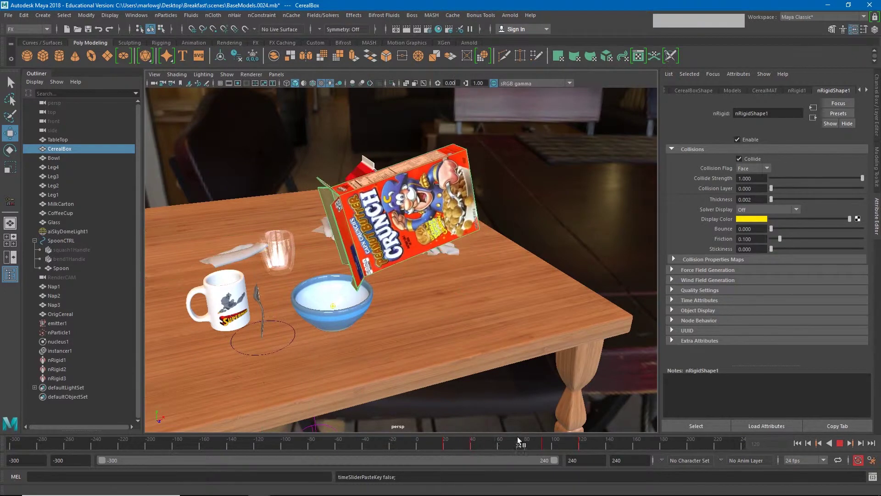
{"action": "left_click", "coordinate": [13, 440]}
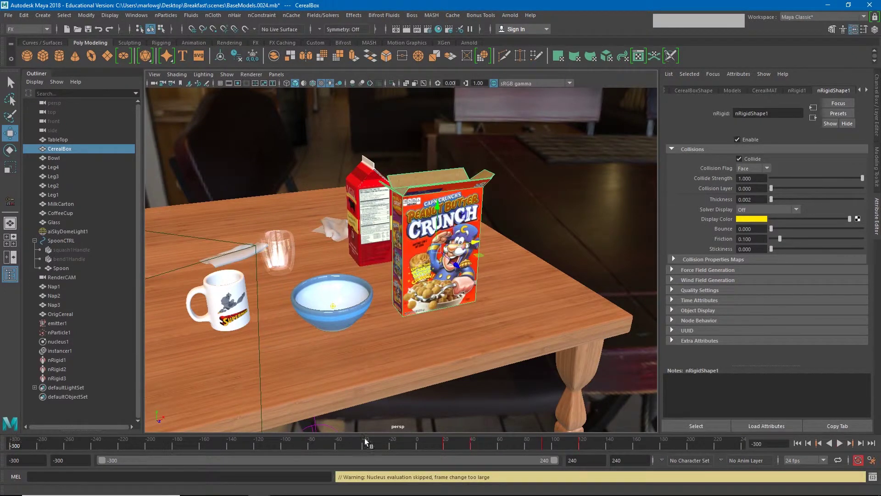
Rewind, play the simulation to frame 220, and select nParticle1 in the Outliner.
{"action": "left_click", "coordinate": [797, 444]}
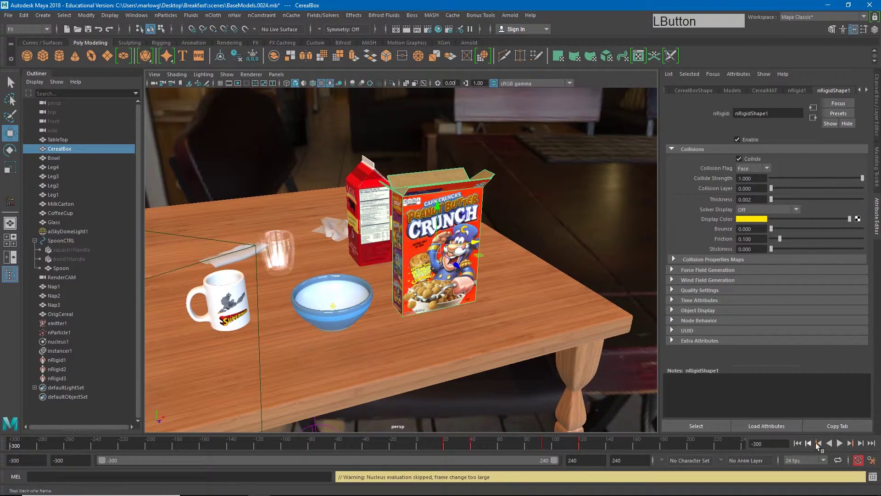
{"action": "left_click", "coordinate": [840, 444]}
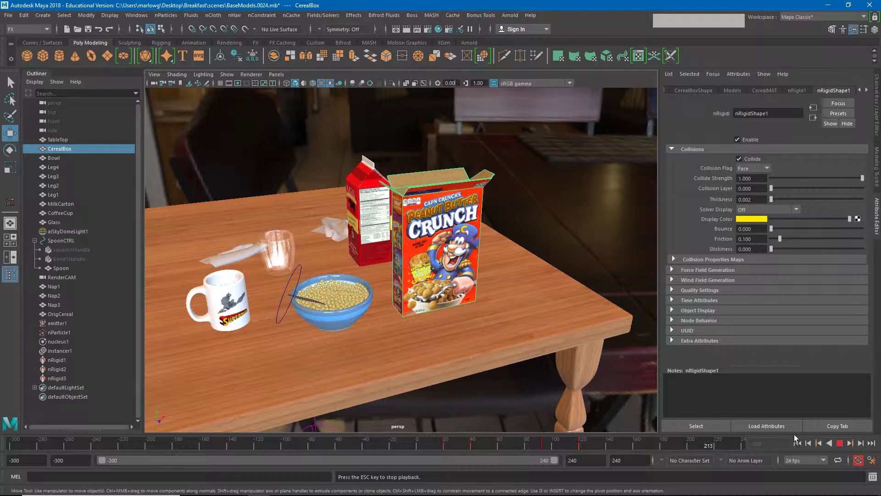
{"action": "left_click", "coordinate": [842, 443]}
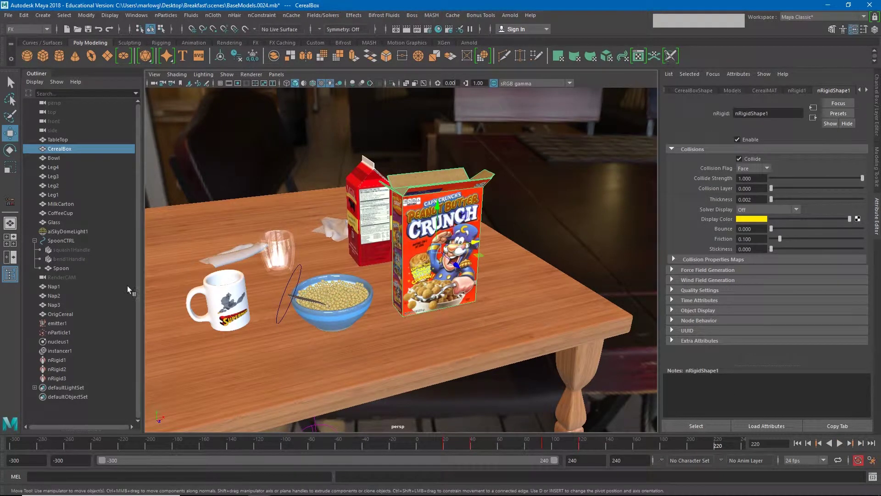
{"action": "left_click", "coordinate": [58, 332]}
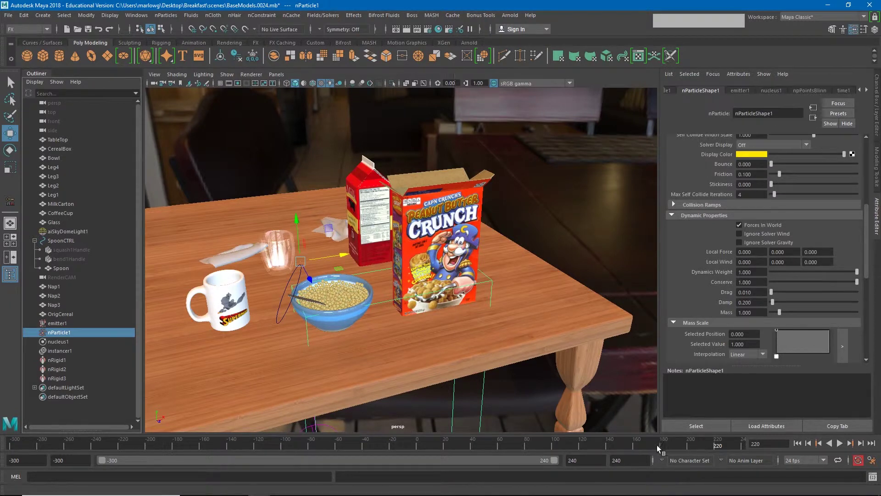
Set a key on nParticle1's Damp at 0.200 on frame 200.
{"action": "left_click", "coordinate": [689, 444]}
{"action": "left_click_drag", "start_coordinate": [690, 444], "coordinate": [688, 444]}
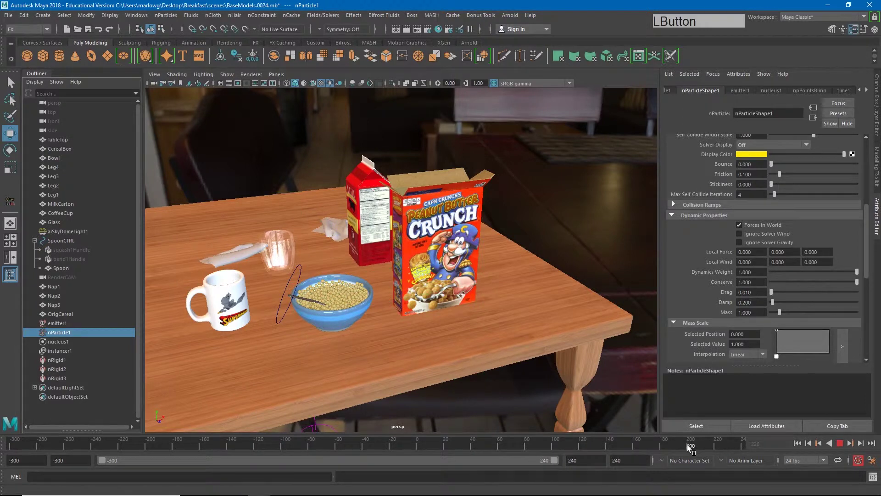
{"action": "right_click", "coordinate": [725, 305]}
{"action": "left_click", "coordinate": [742, 317]}
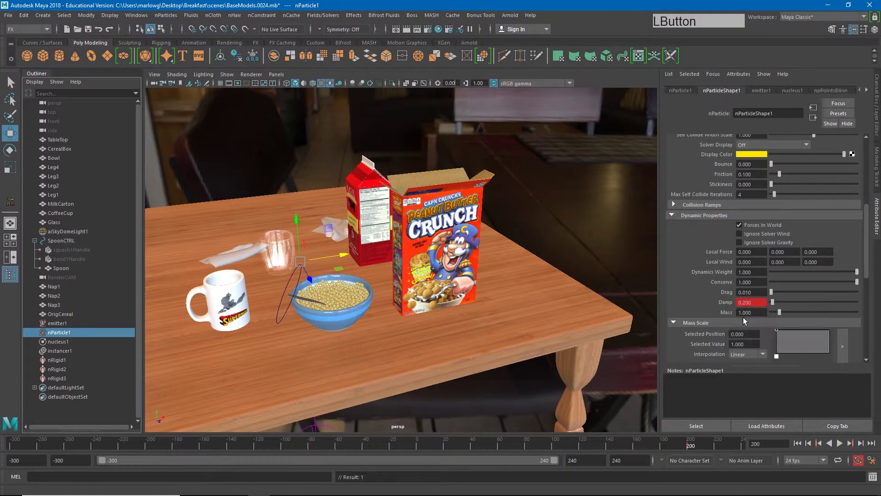
A few frames later, raise Damp to a keyed 0.500.
{"action": "left_click", "coordinate": [716, 443]}
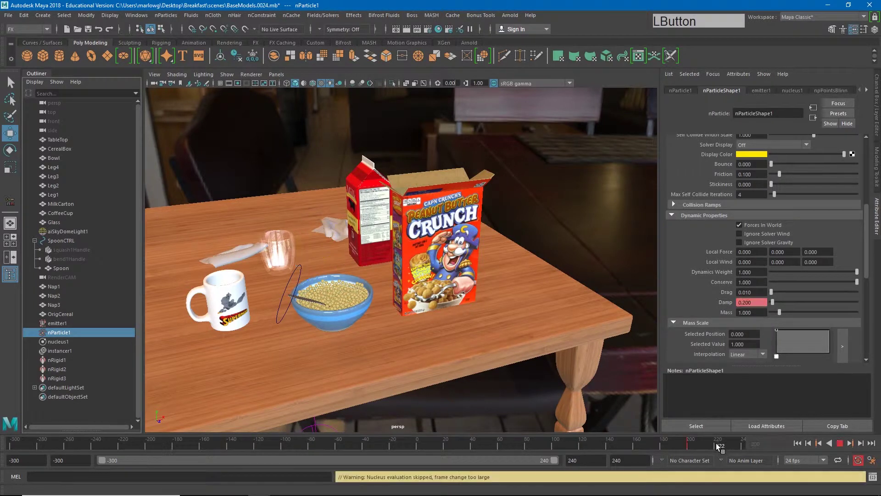
{"action": "left_click", "coordinate": [755, 302]}
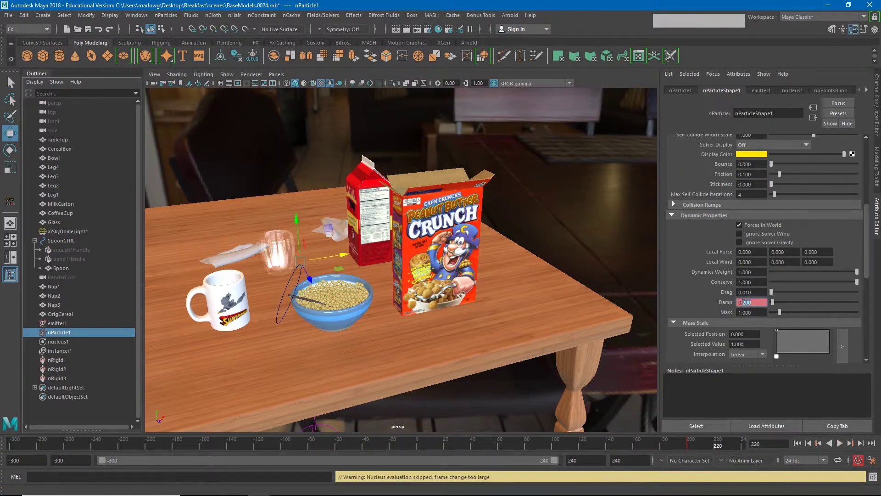
{"action": "left_click", "coordinate": [700, 444]}
{"action": "type", "text": "5"}
{"action": "key", "text": "Return"}
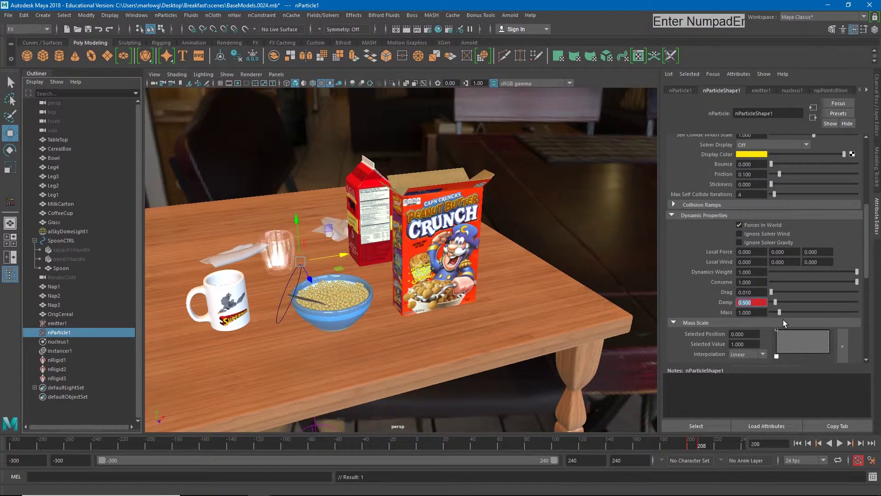
{"action": "left_click", "coordinate": [693, 444]}
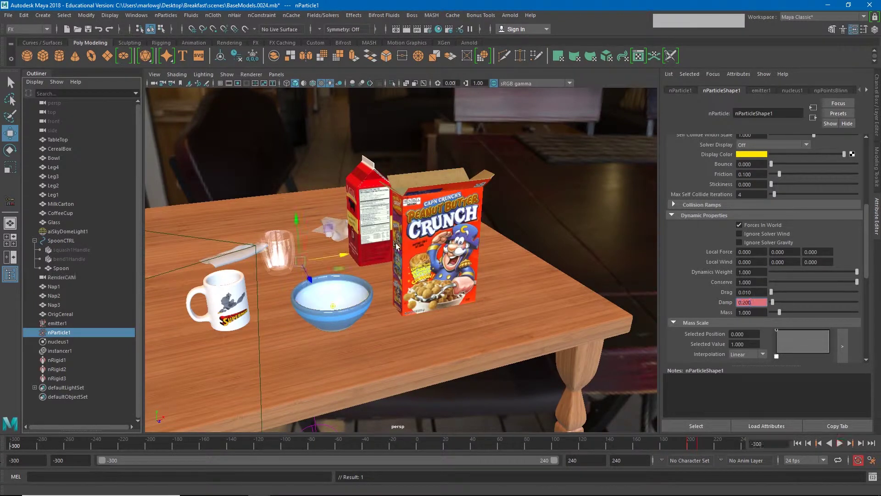
Lift the cereal box higher at frame 28 and later in the pour, then return to frame -300.
{"action": "left_click", "coordinate": [421, 256]}
{"action": "left_click", "coordinate": [456, 443]}
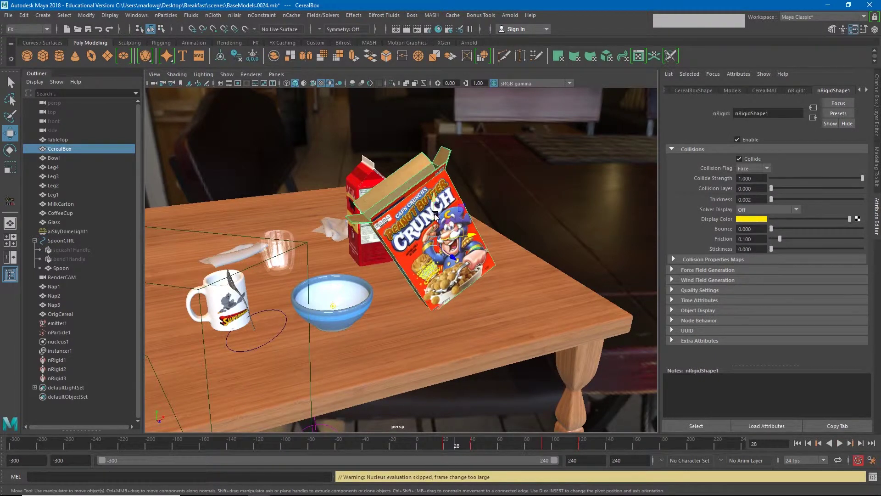
{"action": "left_click_drag", "start_coordinate": [434, 214], "coordinate": [432, 200]}
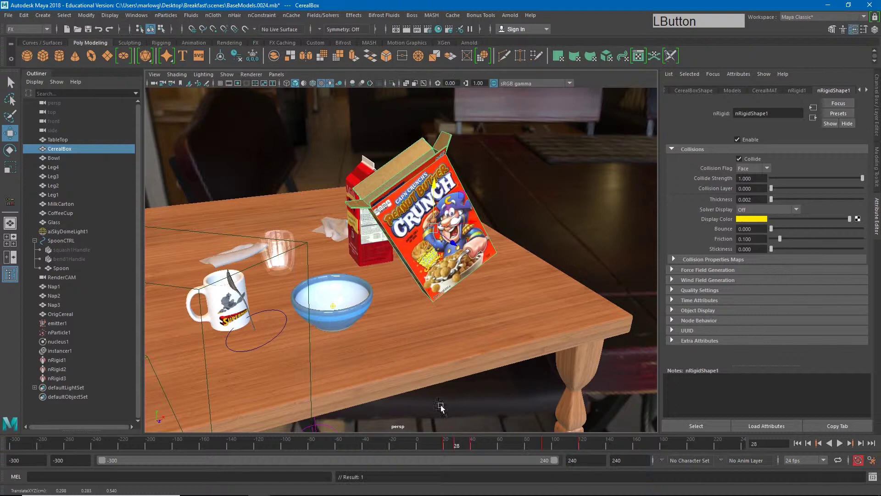
{"action": "mouse_move", "coordinate": [451, 444]}
{"action": "left_mouse_down"}
{"action": "mouse_move", "coordinate": [479, 423]}
{"action": "mouse_move", "coordinate": [500, 422]}
{"action": "mouse_move", "coordinate": [572, 442]}
{"action": "left_mouse_up"}
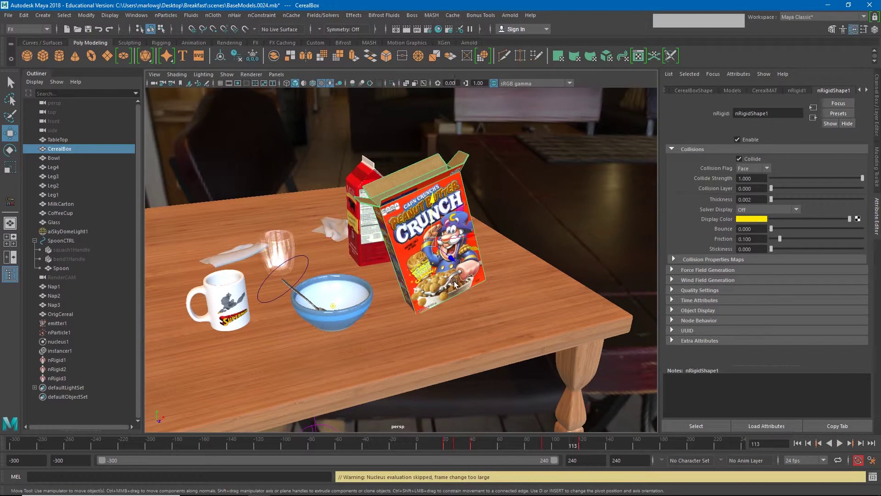
{"action": "key", "text": "e"}
{"action": "key", "text": "w"}
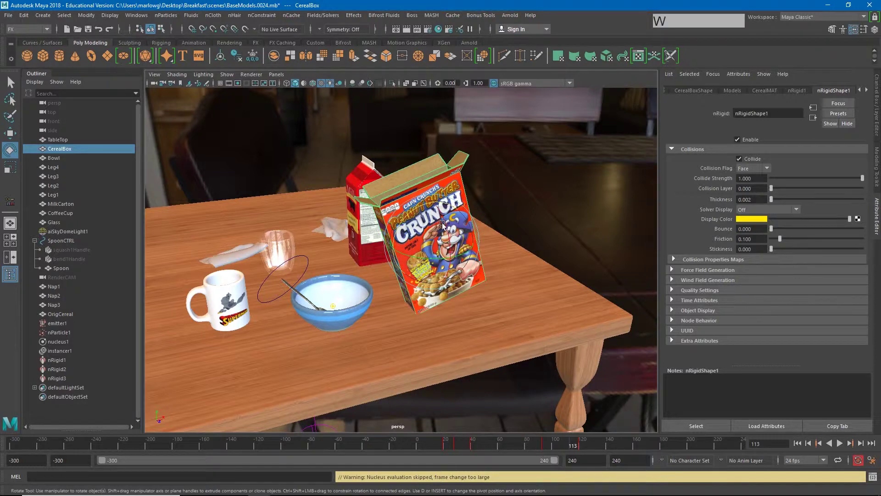
{"action": "left_click_drag", "start_coordinate": [431, 213], "coordinate": [428, 201]}
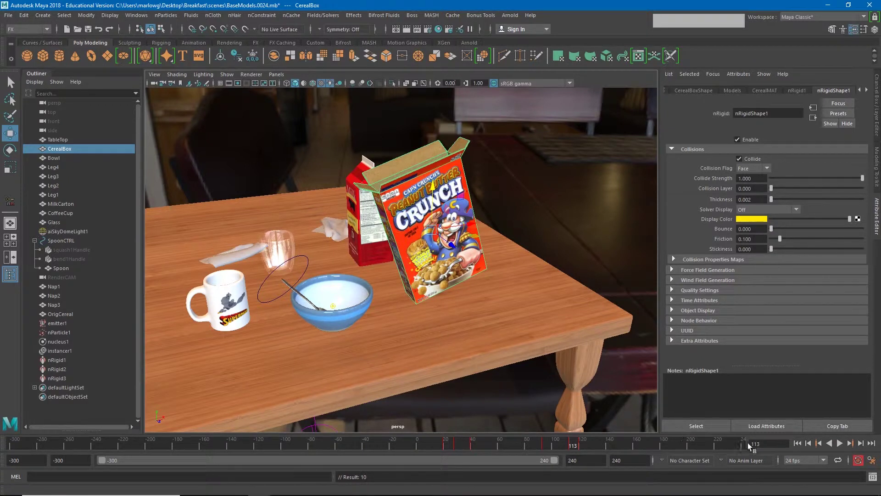
{"action": "left_click", "coordinate": [798, 443]}
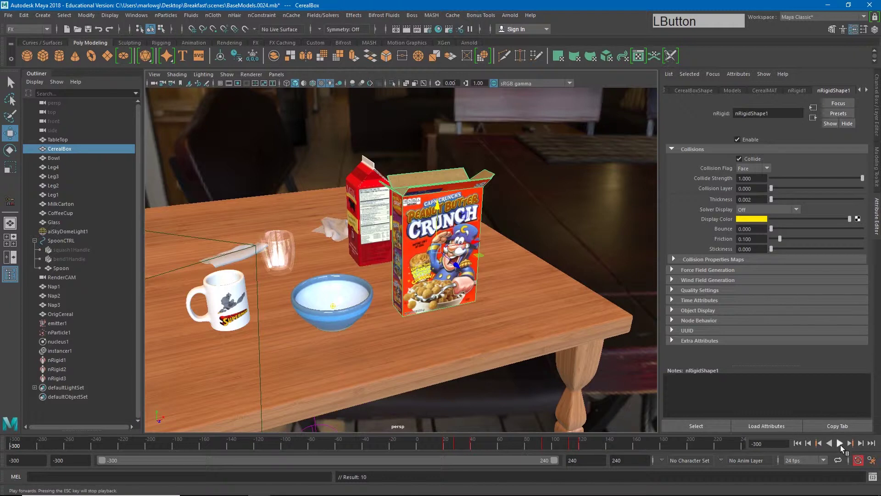
Deselect the cereal box and play the pour until the bowl fills, around frame 234.
{"action": "left_click", "coordinate": [567, 246]}
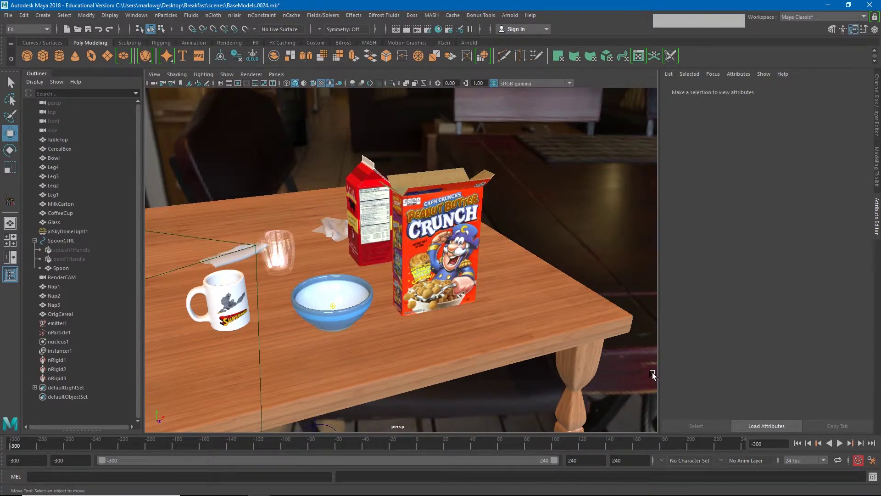
{"action": "left_click", "coordinate": [839, 443]}
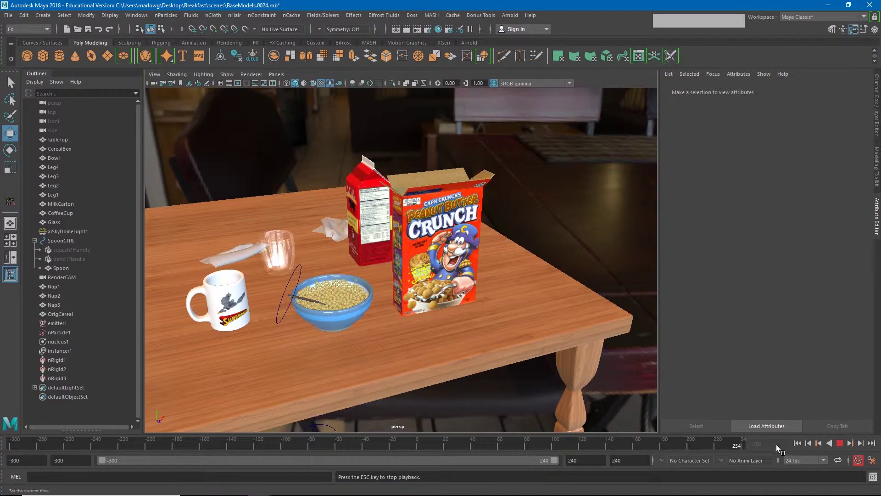
Stop and rewind, shift nParticle1's Damp keys from frame 200 to about 150, then select the Bowl.
{"action": "left_click", "coordinate": [839, 443]}
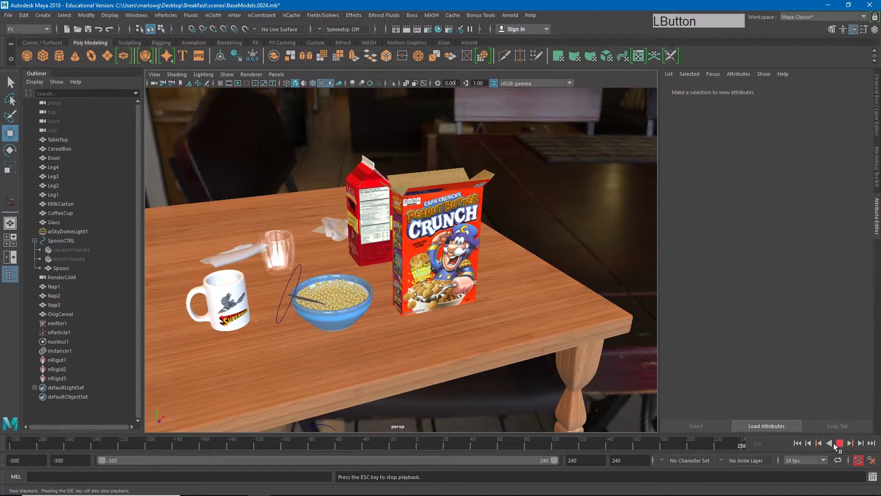
{"action": "left_click", "coordinate": [797, 443]}
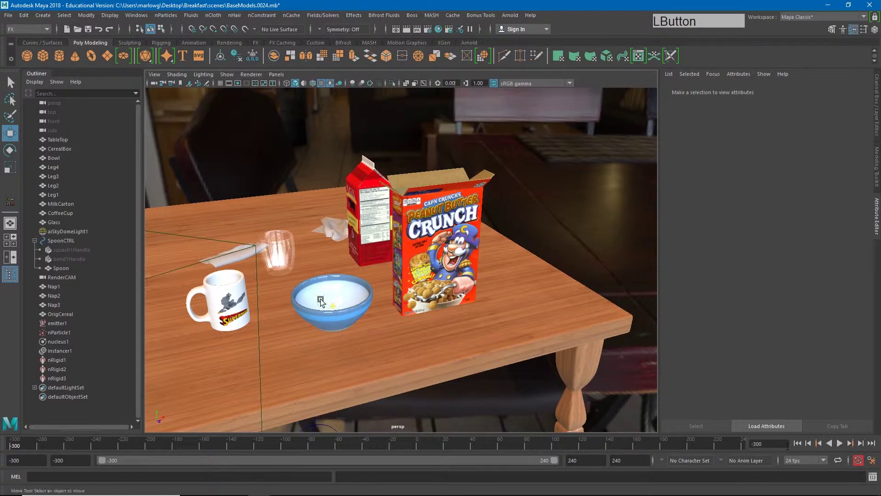
{"action": "left_click", "coordinate": [58, 332]}
{"action": "left_click", "coordinate": [697, 426]}
{"action": "left_click", "coordinate": [688, 444]}
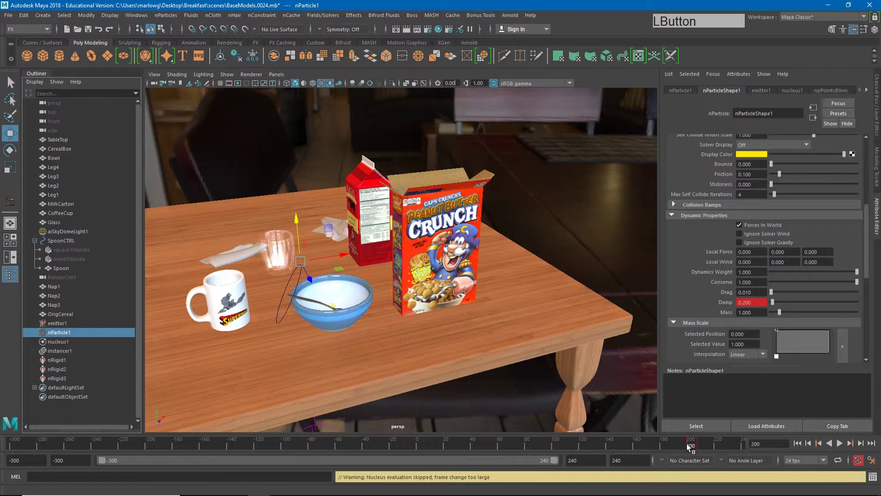
{"action": "left_click", "coordinate": [689, 443], "text": "shift"}
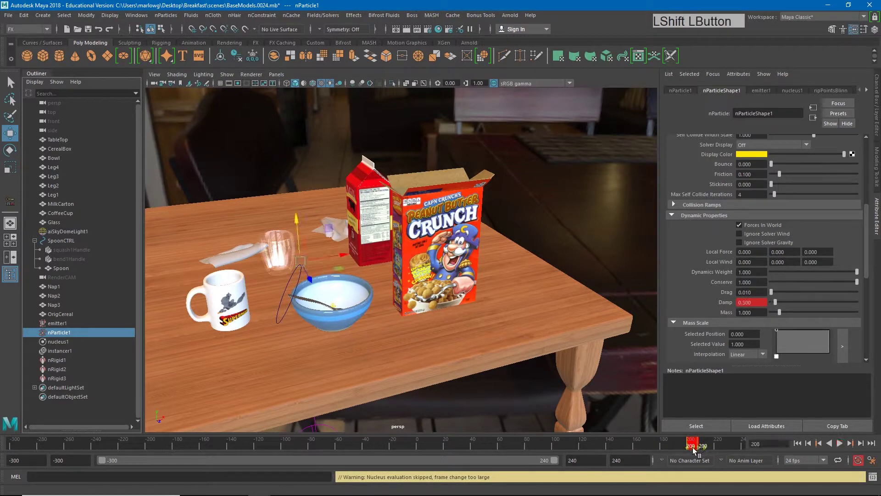
{"action": "left_click_drag", "start_coordinate": [692, 446], "coordinate": [597, 449]}
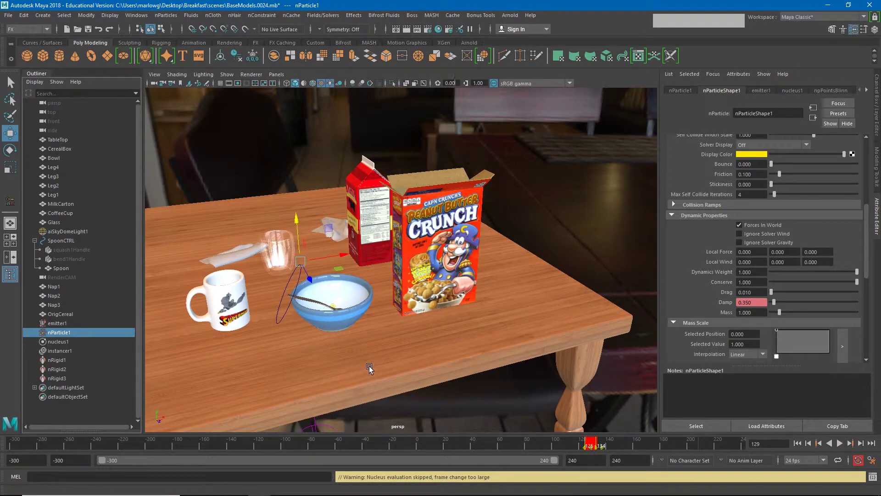
{"action": "left_click", "coordinate": [351, 319]}
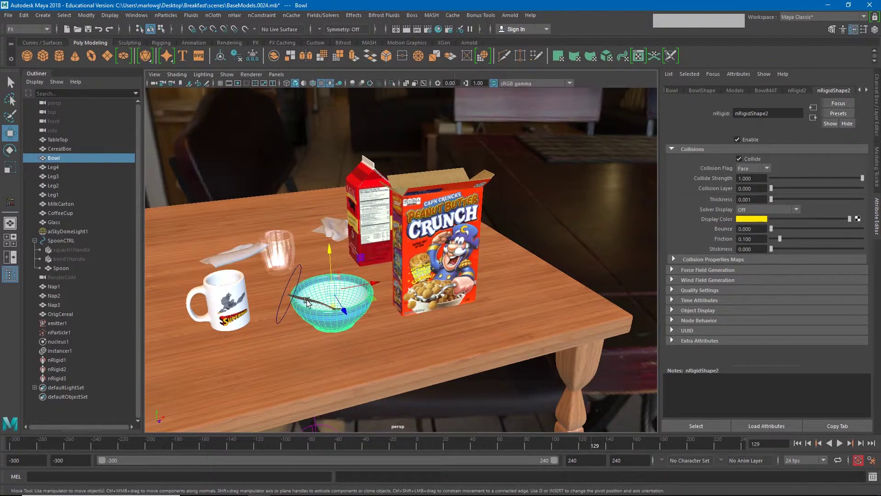
{"action": "left_click", "coordinate": [797, 210]}
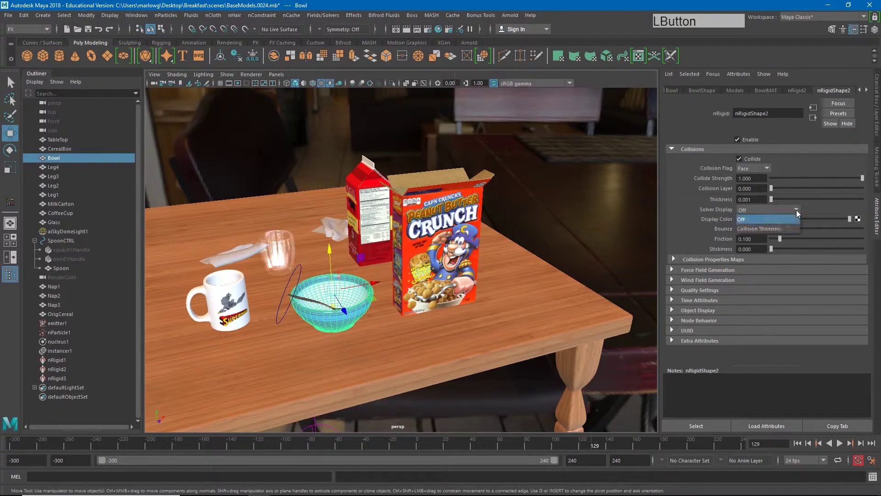
{"action": "left_click", "coordinate": [775, 227]}
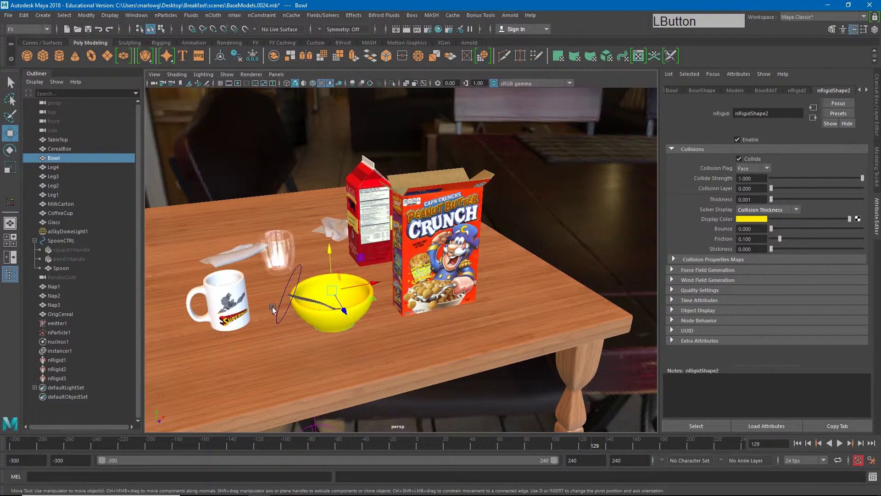
{"action": "left_click_drag", "start_coordinate": [285, 324], "coordinate": [322, 331], "text": "alt"}
{"action": "right_click_drag", "start_coordinate": [323, 331], "coordinate": [326, 350], "text": "alt"}
{"action": "left_click", "coordinate": [294, 367]}
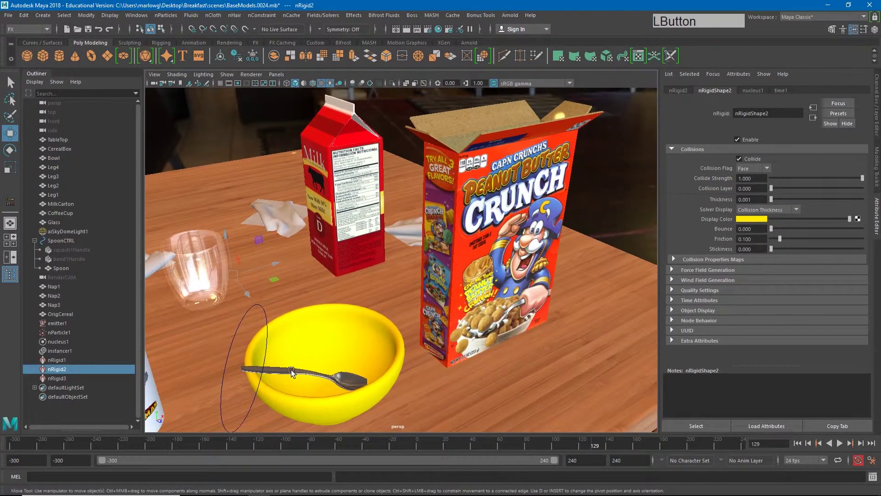
{"action": "left_click", "coordinate": [786, 211]}
{"action": "left_click", "coordinate": [774, 222]}
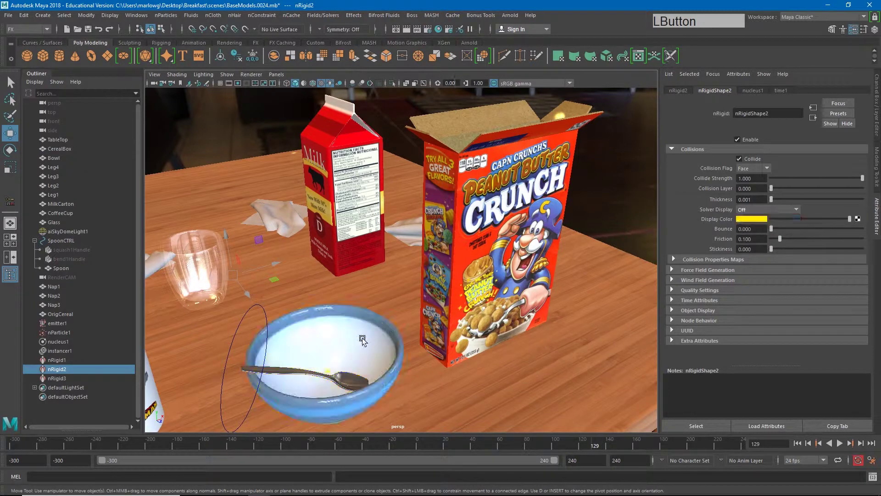
{"action": "left_click", "coordinate": [312, 373]}
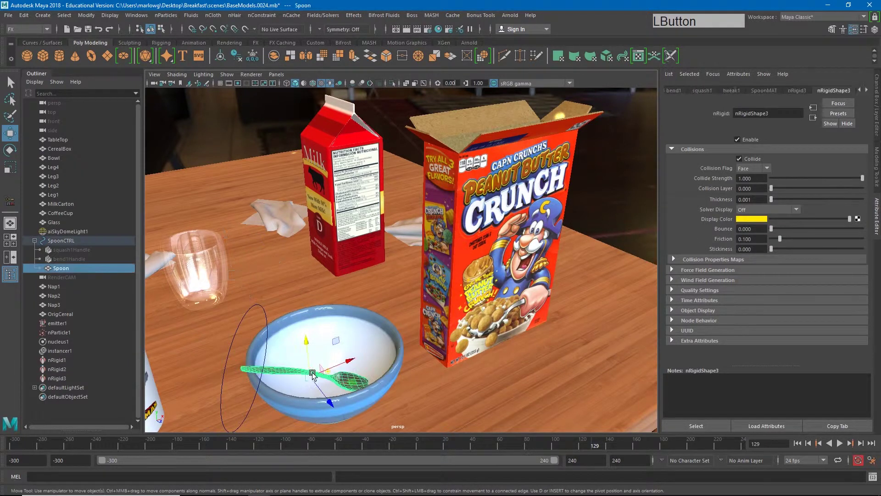
{"action": "left_click", "coordinate": [764, 211]}
{"action": "left_click", "coordinate": [757, 228]}
{"action": "middle_click_drag", "start_coordinate": [310, 344], "coordinate": [321, 292], "text": "alt"}
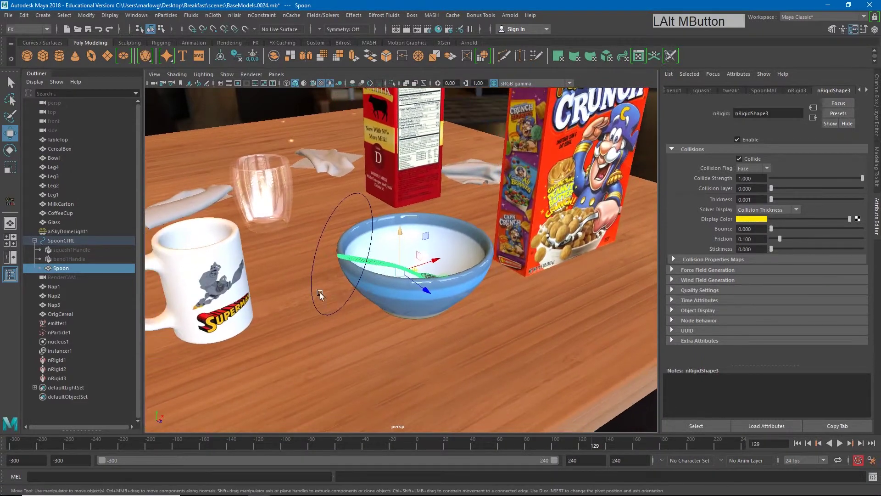
{"action": "left_click_drag", "start_coordinate": [321, 292], "coordinate": [303, 284], "text": "alt"}
{"action": "right_click_drag", "start_coordinate": [303, 285], "coordinate": [331, 298], "text": "alt"}
{"action": "middle_click_drag", "start_coordinate": [331, 298], "coordinate": [379, 305], "text": "alt"}
{"action": "right_click_drag", "start_coordinate": [379, 304], "coordinate": [451, 301], "text": "alt"}
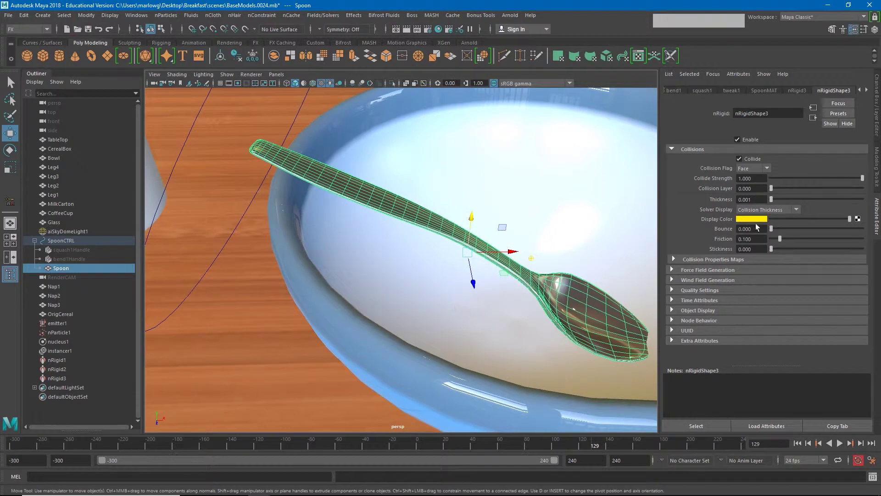
{"action": "left_click_drag", "start_coordinate": [772, 200], "coordinate": [773, 204]}
{"action": "key", "text": "ctrl+z"}
{"action": "key", "text": "ctrl+z"}
{"action": "key", "text": "ctrl+z"}
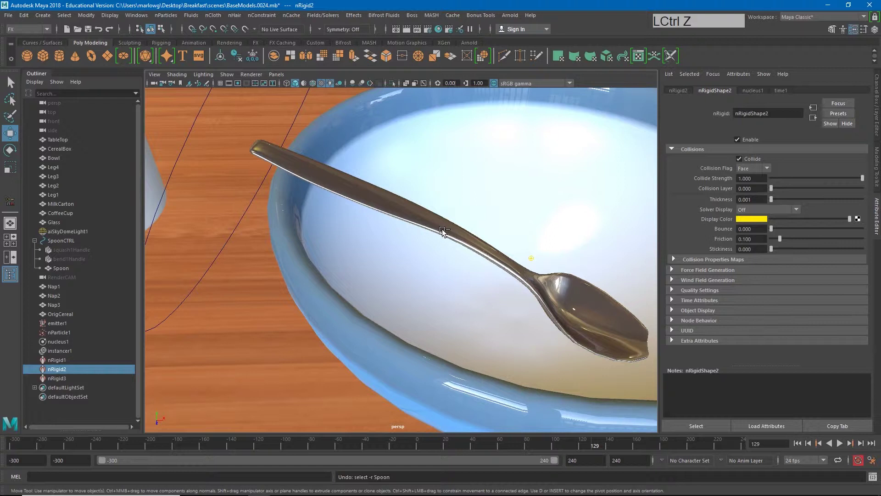
{"action": "key", "text": "f"}
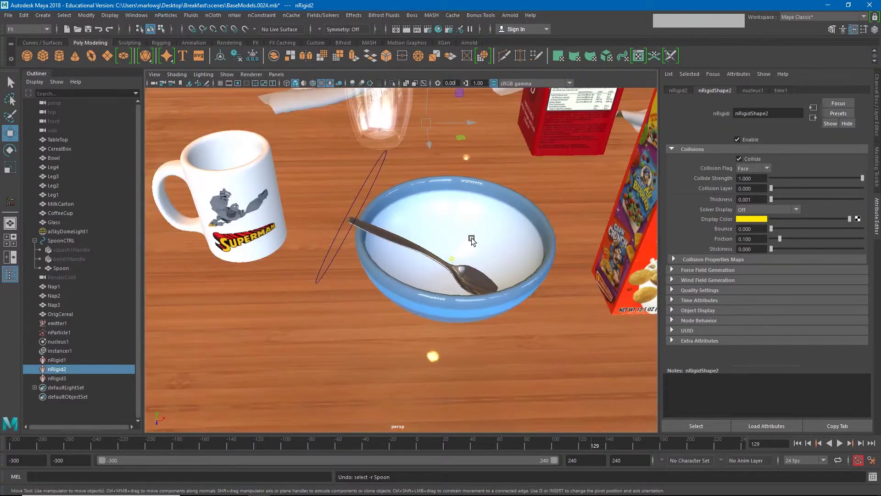
{"action": "scroll", "coordinate": [470, 232], "scroll_direction": "down", "scroll_amount": 3}
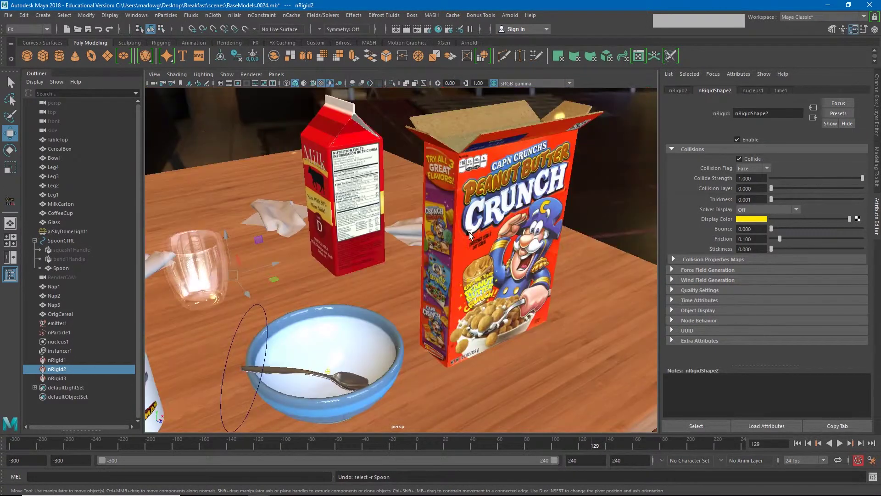
{"action": "scroll", "coordinate": [466, 236], "scroll_direction": "down", "scroll_amount": 4}
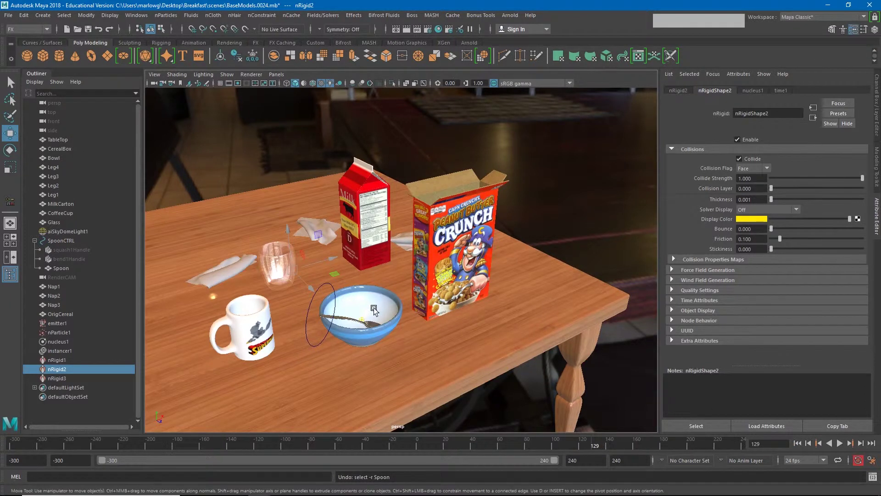
Undo the last change, rewind, and replay the pour, stopping at frame 159 with the bowl full.
{"action": "key", "text": "ctrl+z"}
{"action": "key", "text": "ctrl+z"}
{"action": "key", "text": "ctrl+z"}
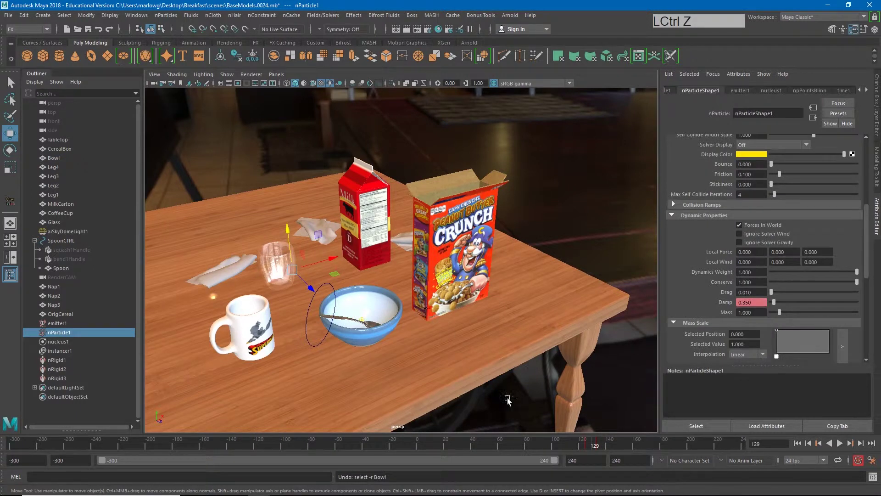
{"action": "left_click", "coordinate": [588, 445]}
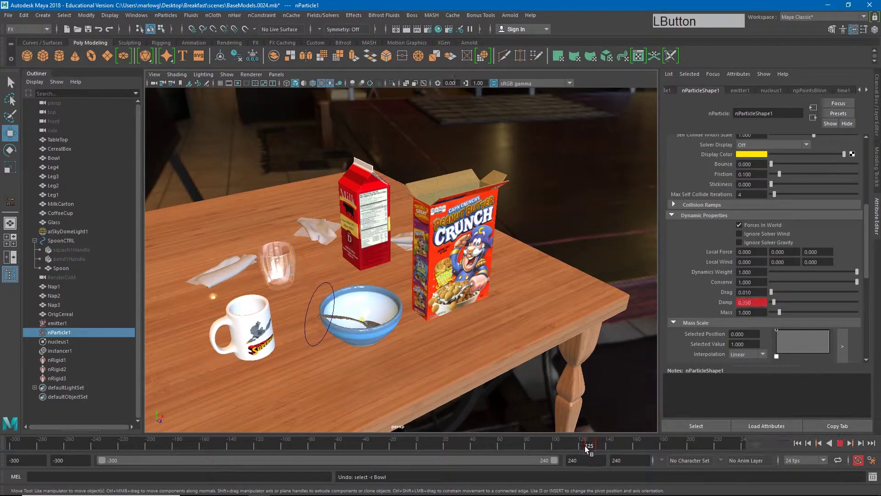
{"action": "left_click", "coordinate": [797, 443]}
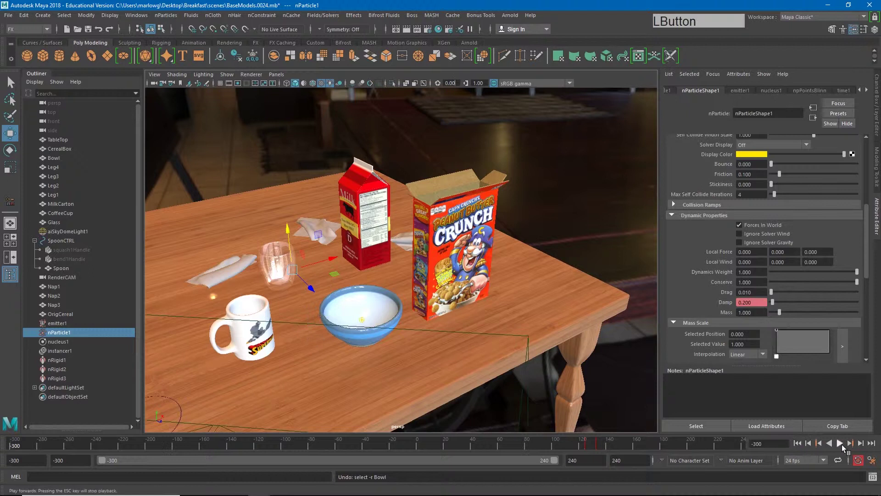
{"action": "left_click", "coordinate": [841, 444]}
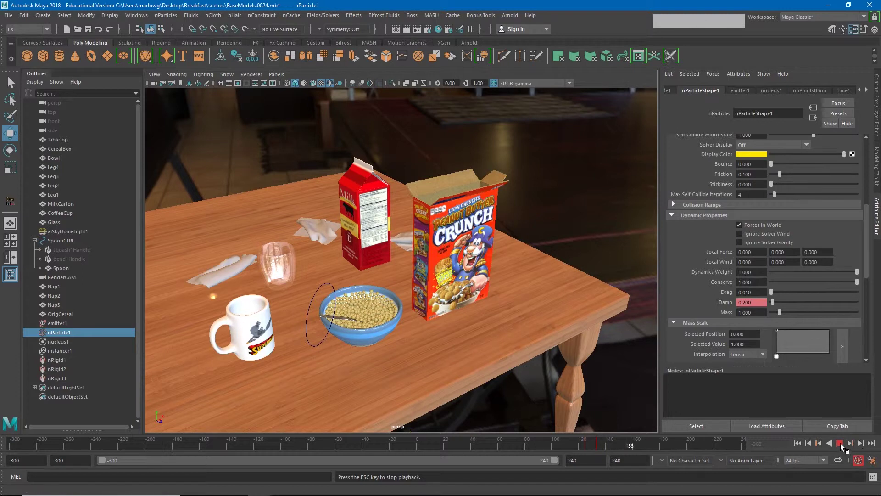
{"action": "left_click", "coordinate": [840, 444]}
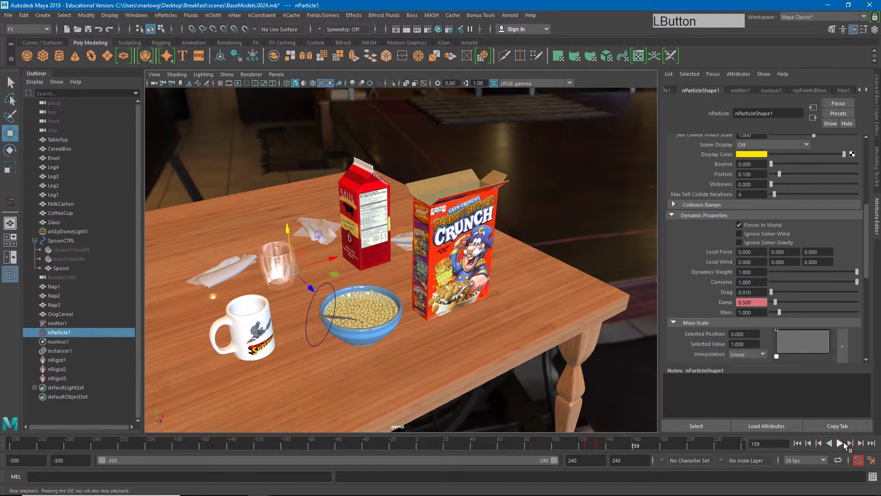